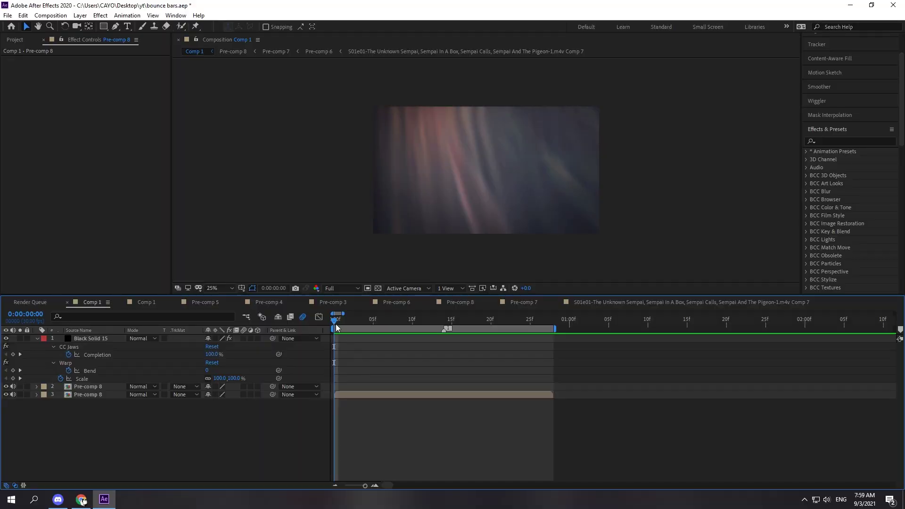
Add a new black solid to Comp 1 and place it as layer 3, below the first Pre-comp 8.
mouse_move(370, 324)
mouse_down()
mouse_move(506, 337)
mouse_move(330, 378)
mouse_up()
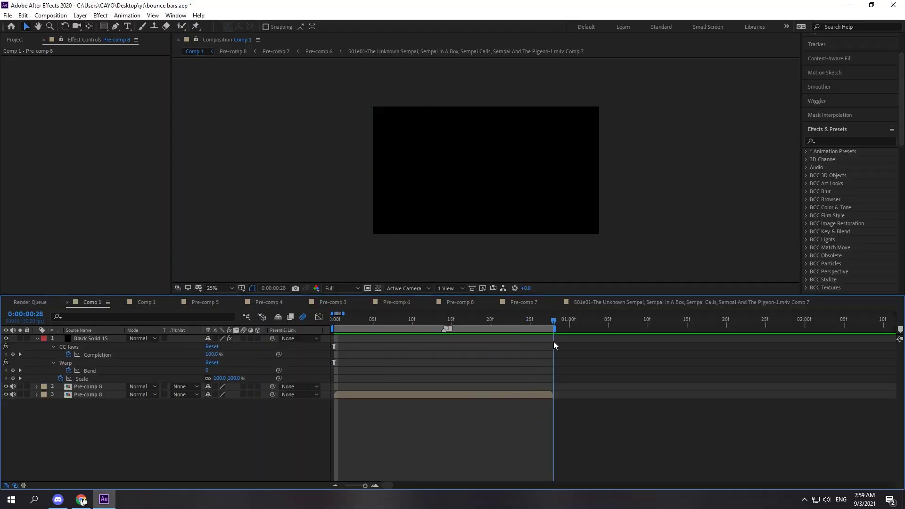
right_click(326, 393)
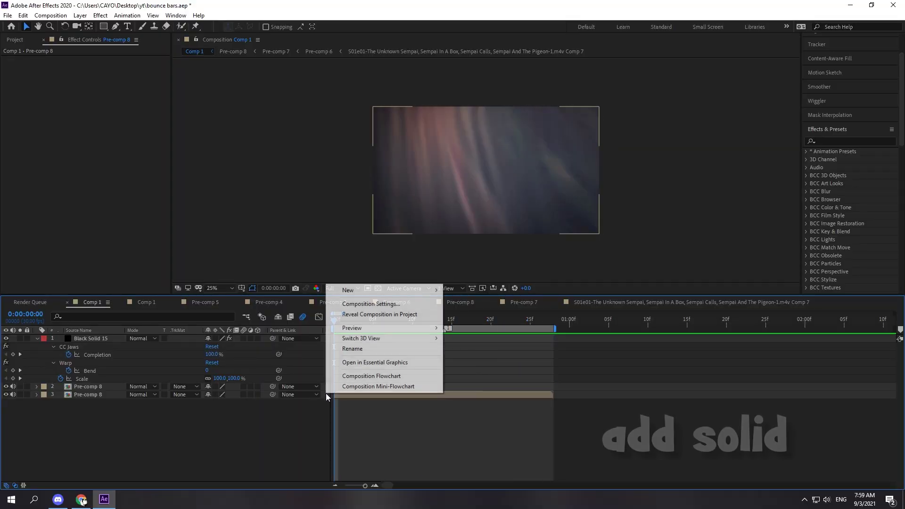
mouse_move(360, 291)
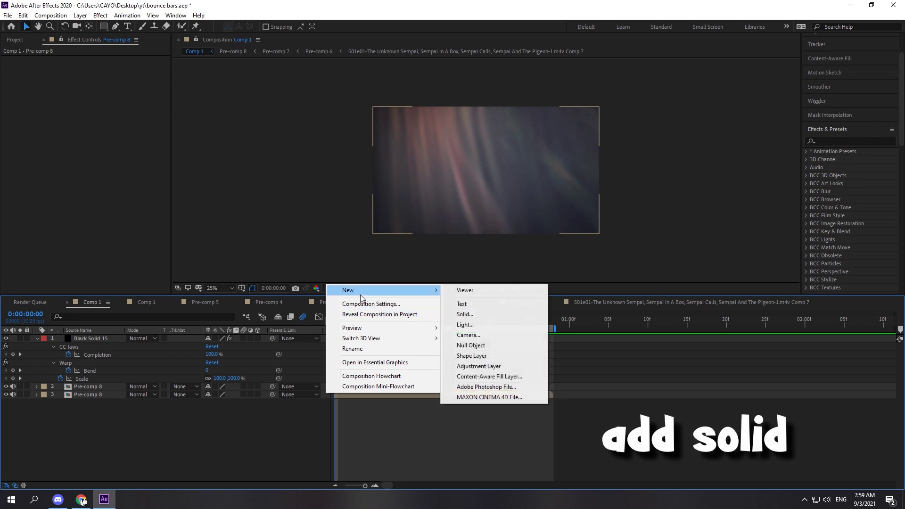
click(473, 313)
click(481, 332)
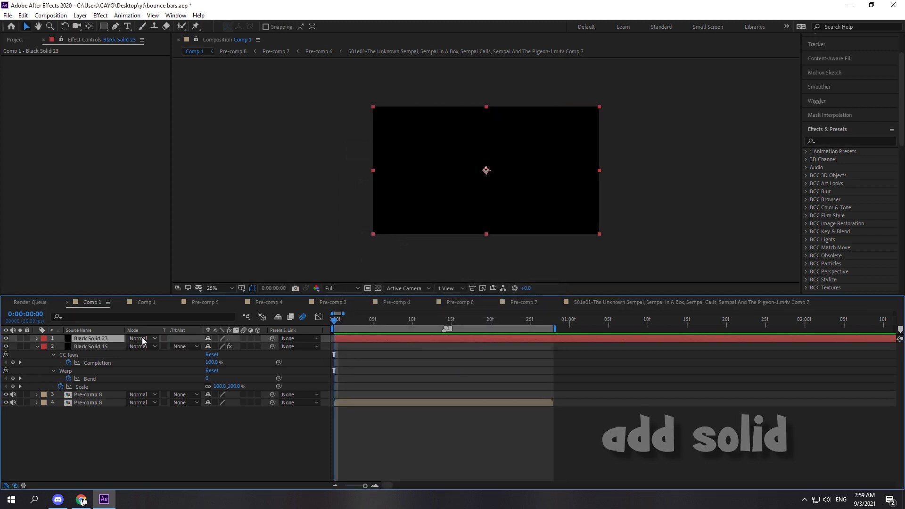
drag(104, 339, 117, 398)
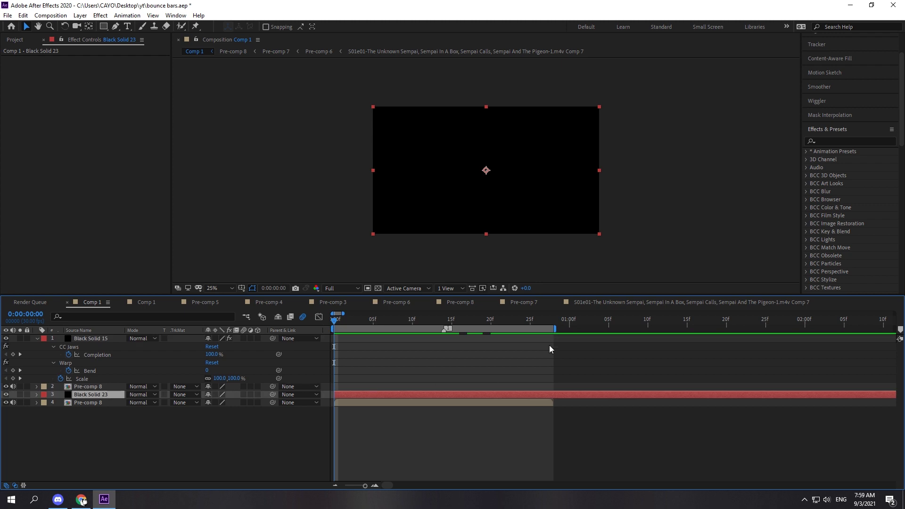
click(833, 141)
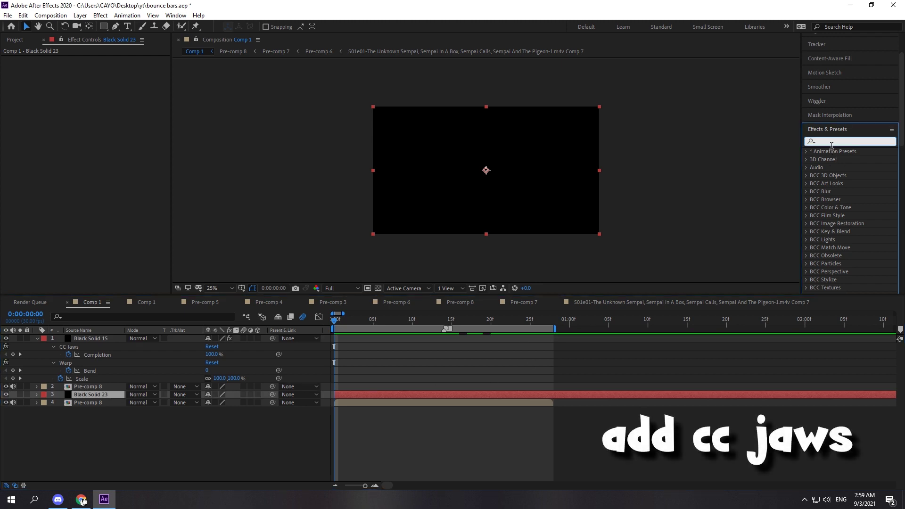
Apply CC Jaws to Black Solid 23 with Height 0% and a 100% Completion keyframe at frame 0.
text(jaws)
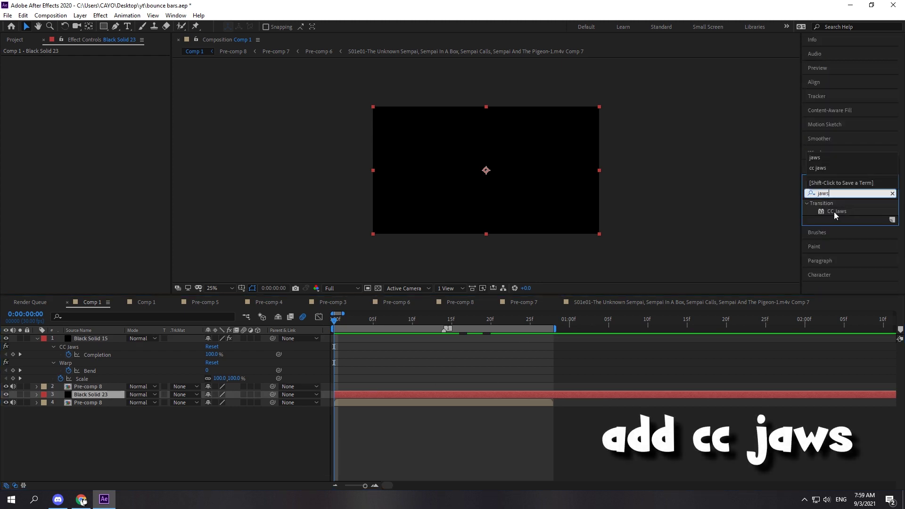
drag(837, 213, 384, 394)
click(101, 68)
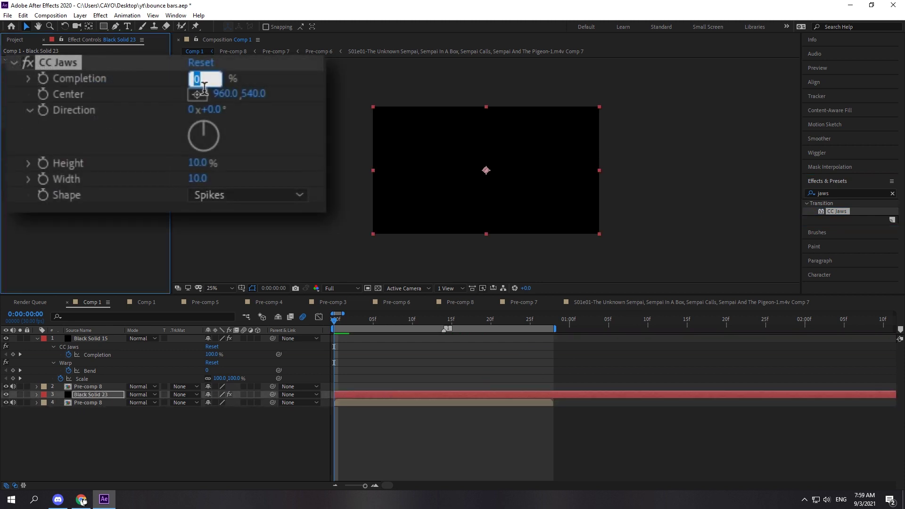
text(100)
key(Return)
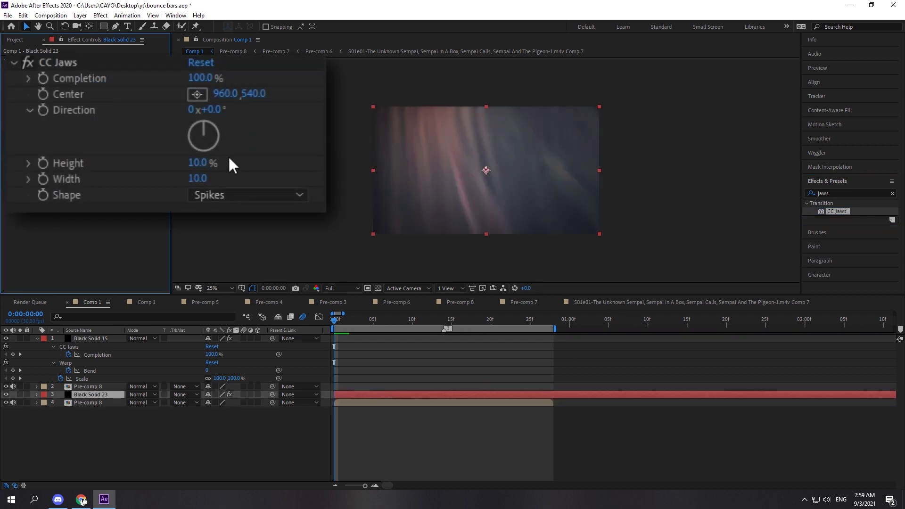
drag(200, 164, 141, 165)
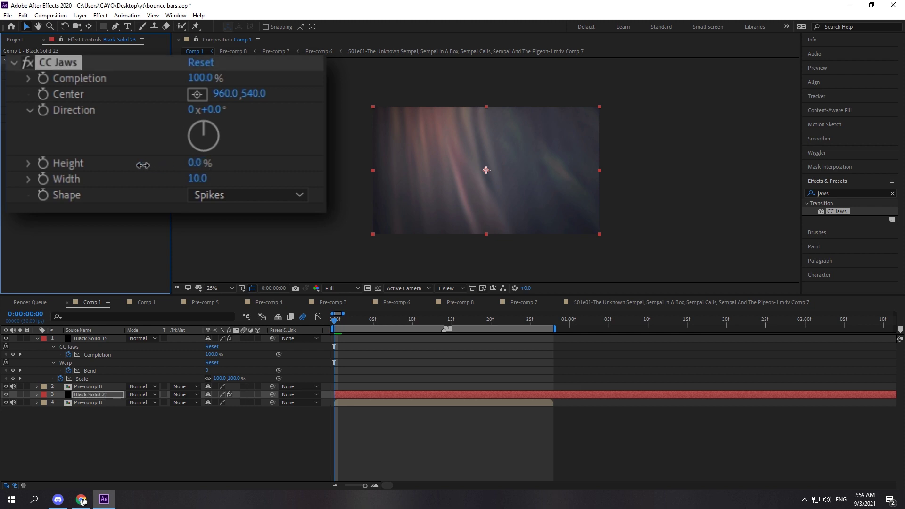
click(42, 79)
key(u)
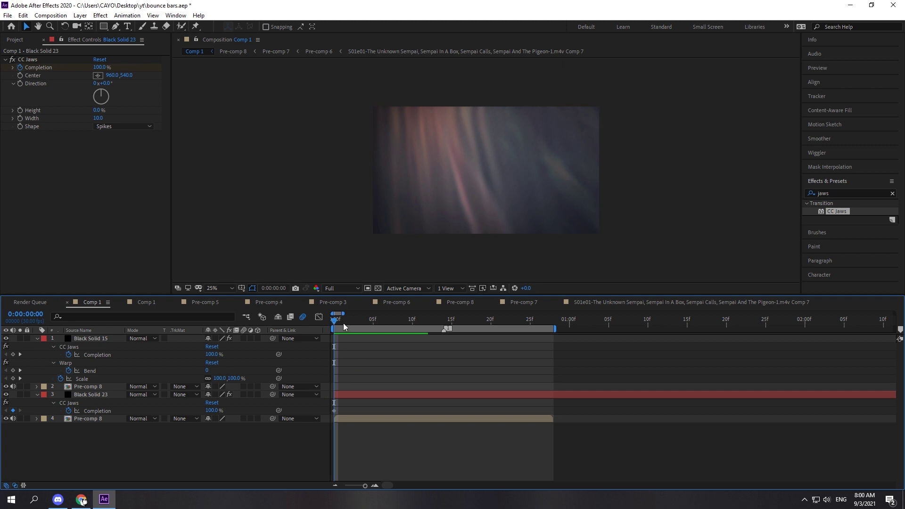
Keyframe CC Jaws Completion at 75% on frame 8, 50% on frame 14 and 80% on frame 23.
drag(342, 321, 399, 346)
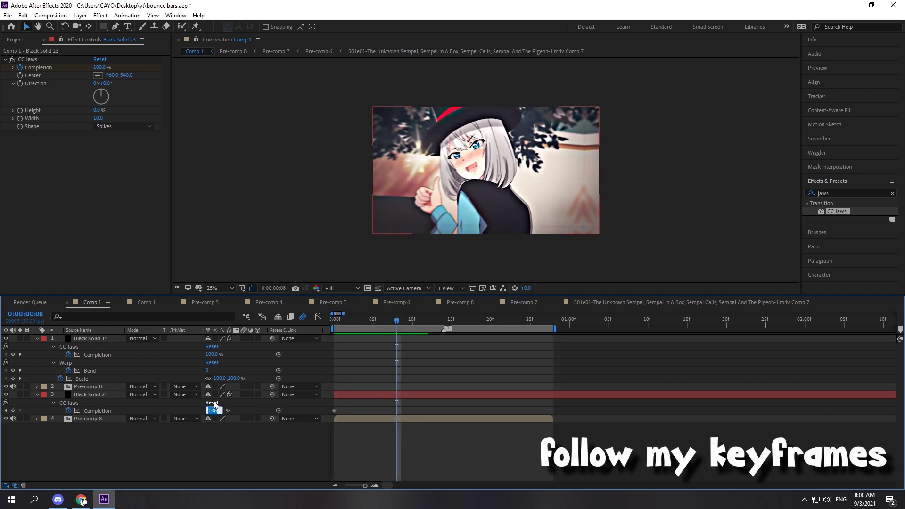
text(75)
key(Return)
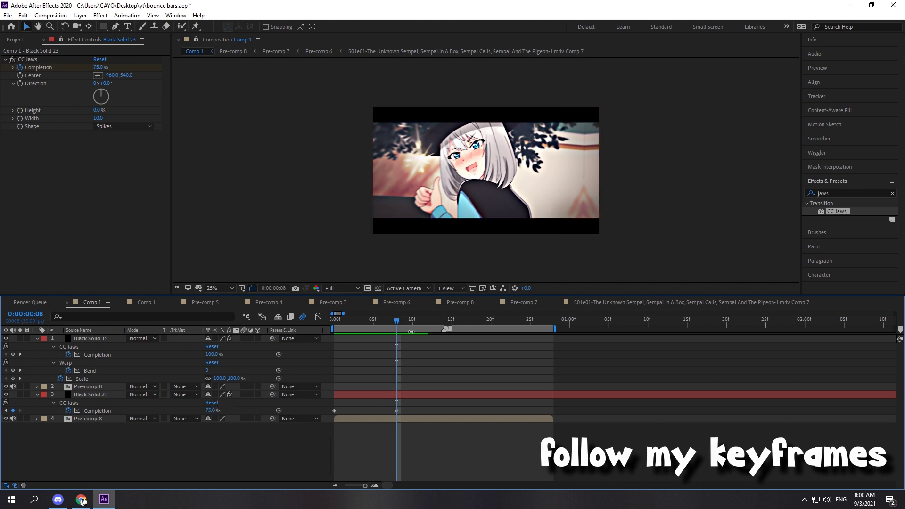
drag(396, 321, 443, 334)
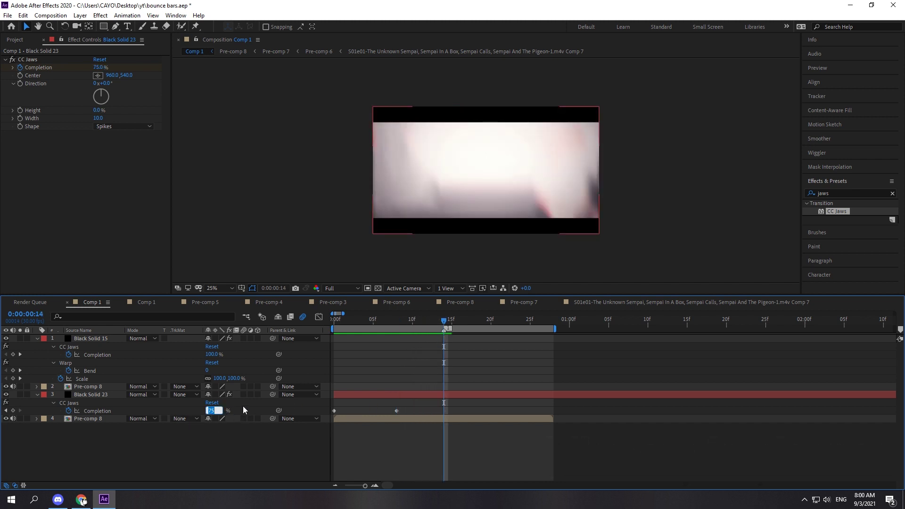
text(5)
key(Return)
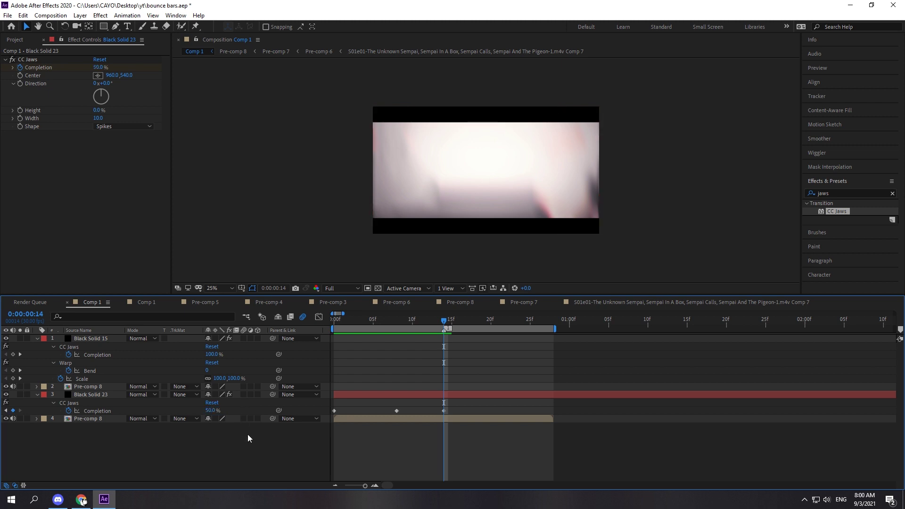
drag(452, 323, 507, 343)
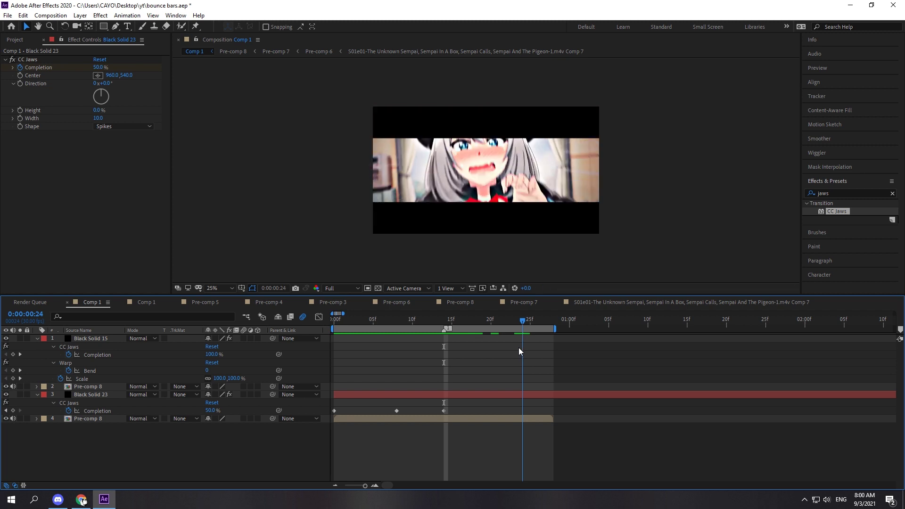
drag(507, 343, 514, 346)
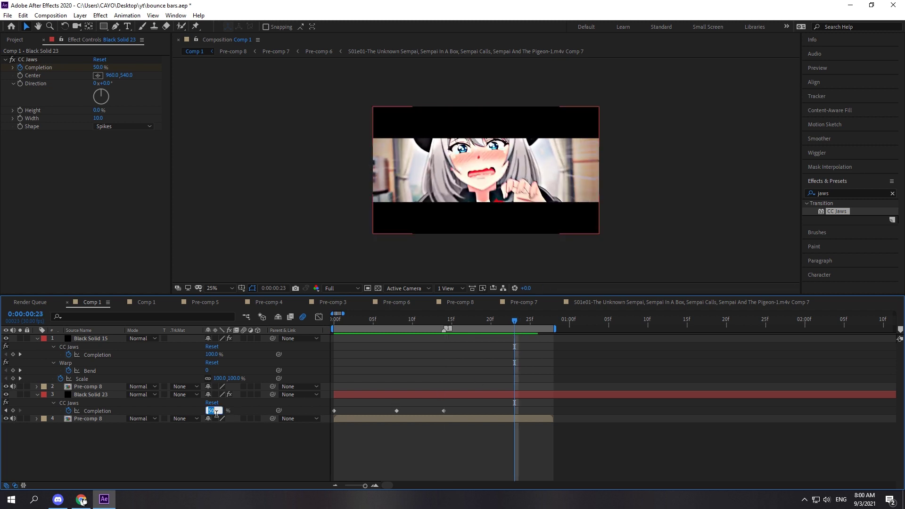
text(80)
key(Return)
Easy-ease all four Completion keyframes and preview the bouncing bars.
drag(525, 406, 329, 415)
key(F9)
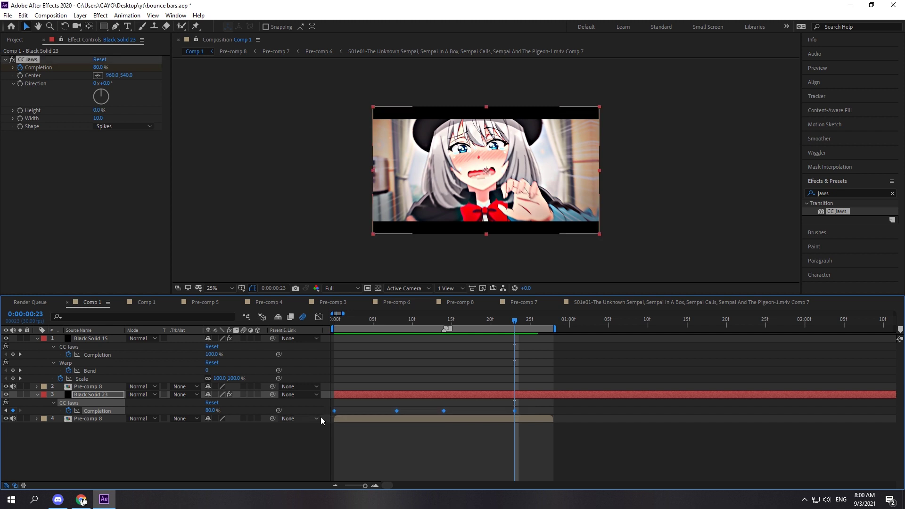
click(325, 421)
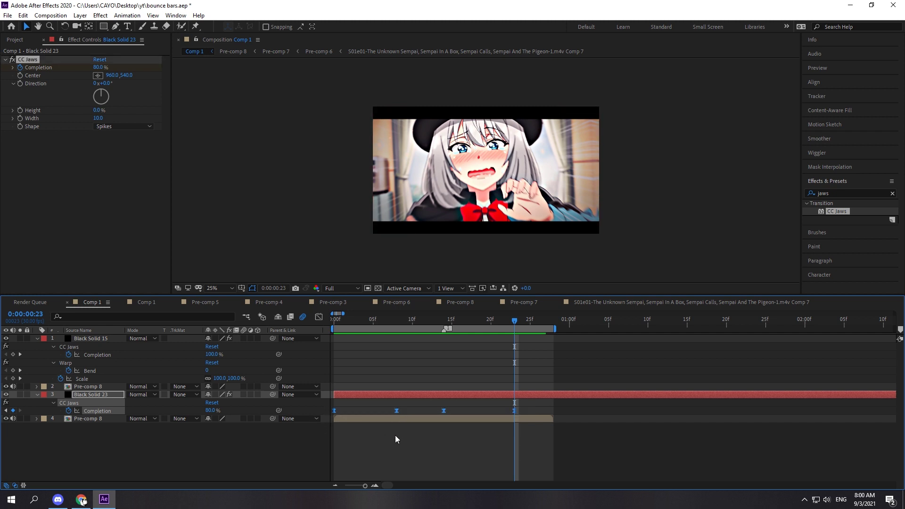
key(space)
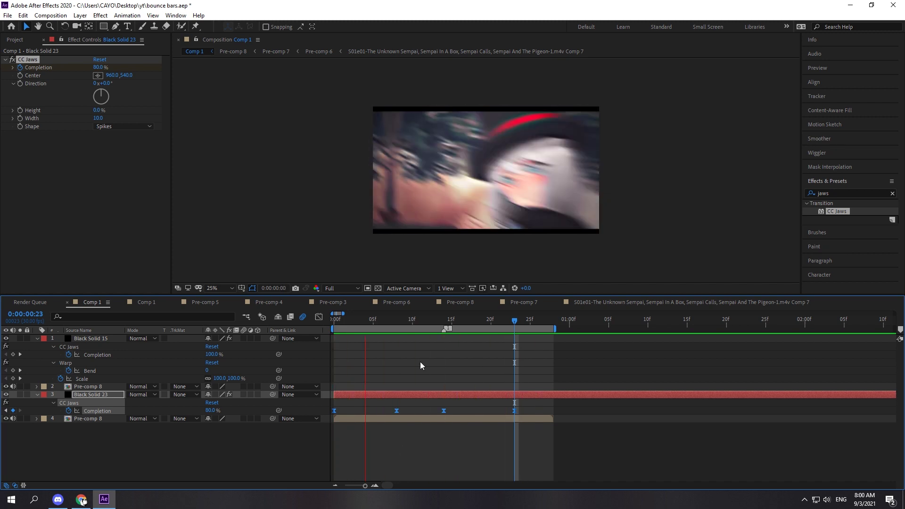
drag(349, 320, 334, 320)
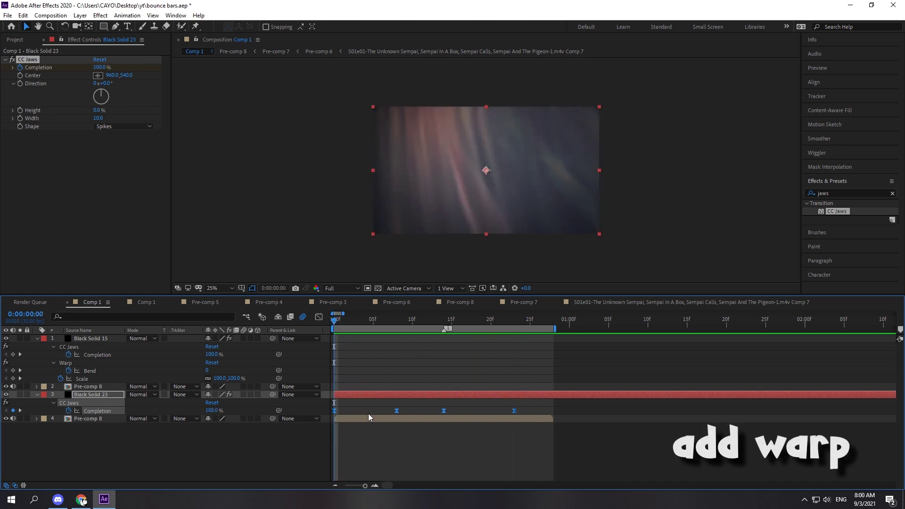
Apply the Distort > Warp effect to Black Solid 23 with the Squeeze warp style.
click(834, 197)
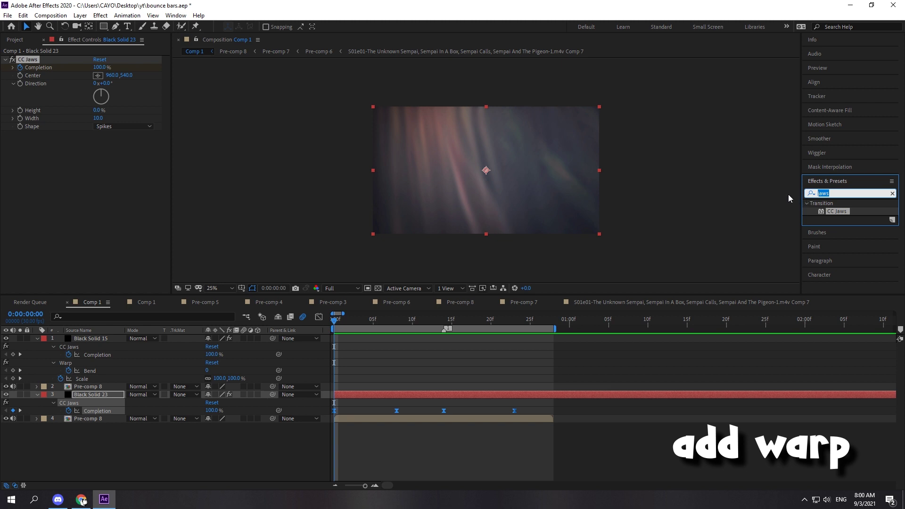
text(war)
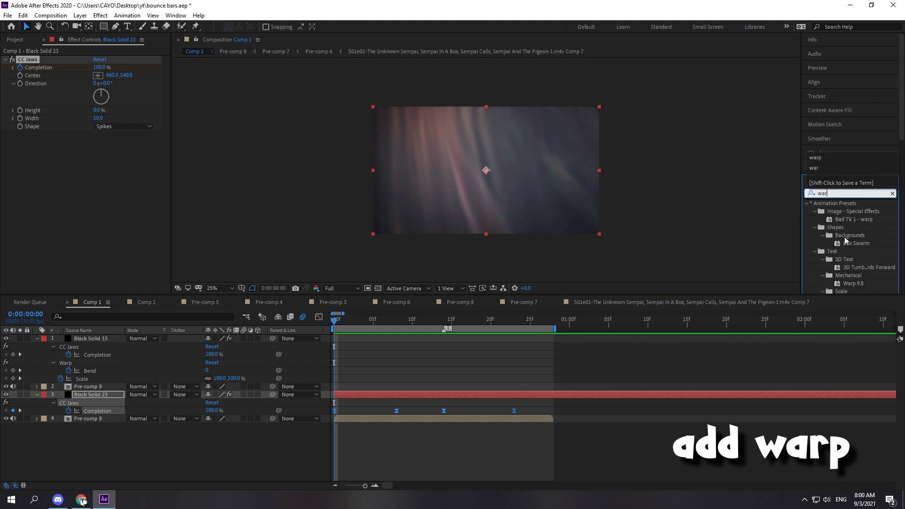
text(p)
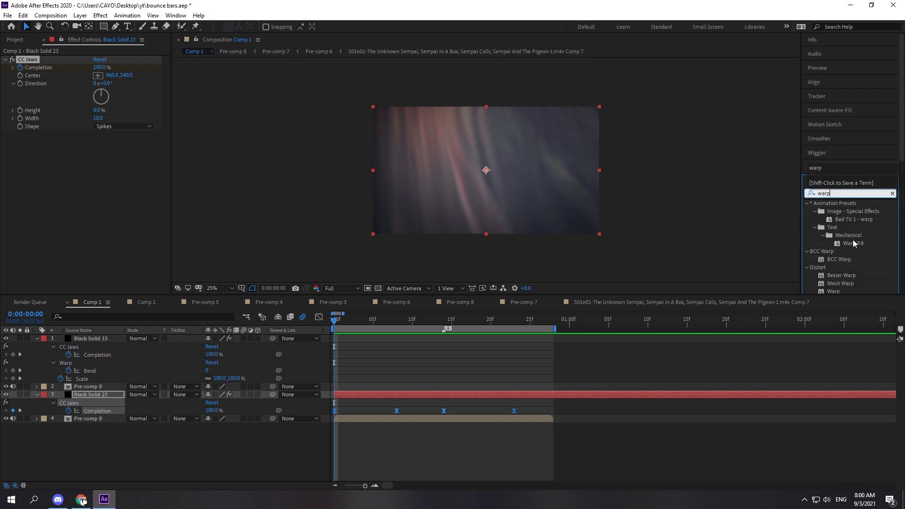
scroll(852, 239, down, 1)
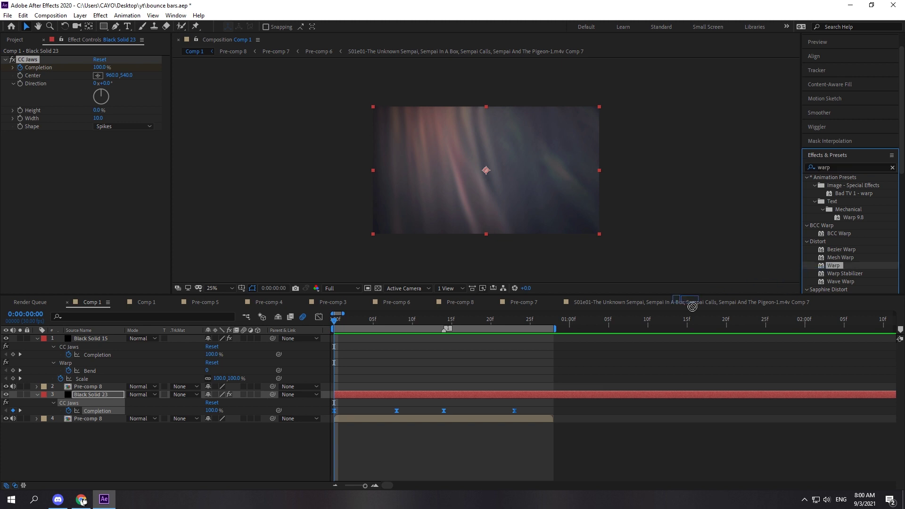
drag(835, 268, 403, 397)
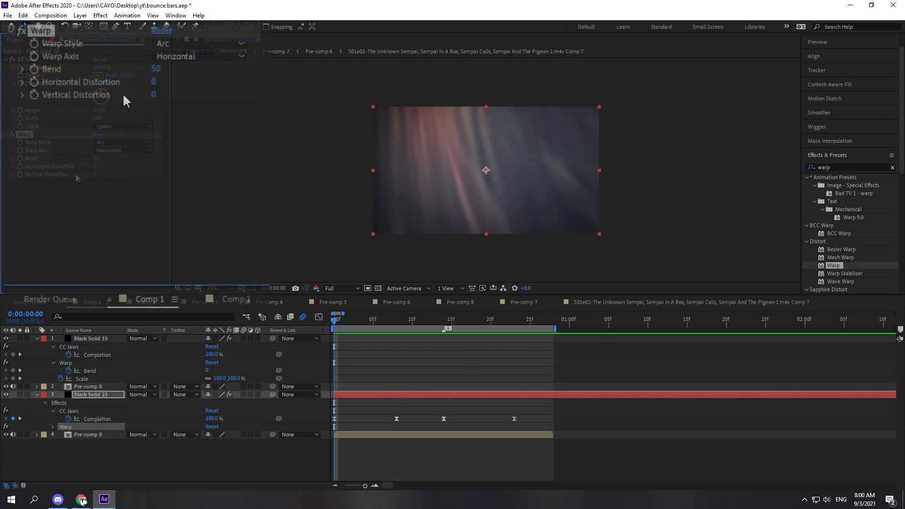
click(123, 142)
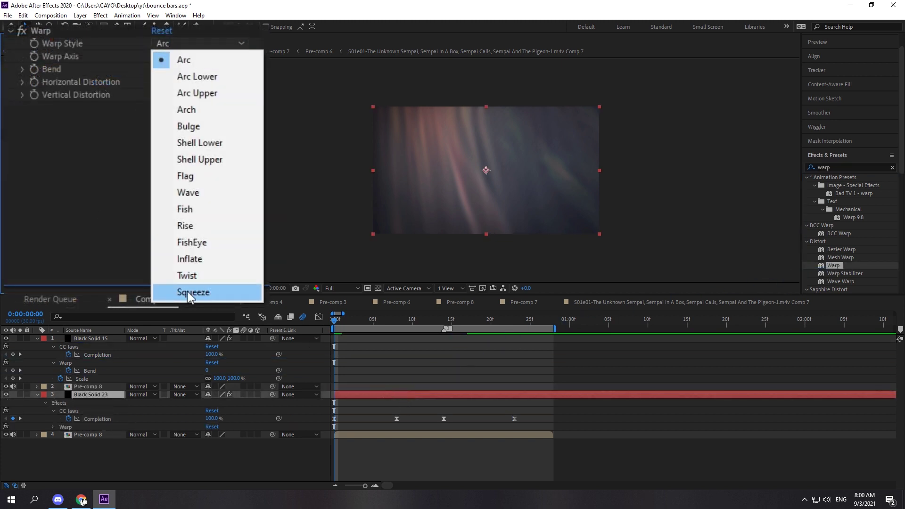
click(200, 292)
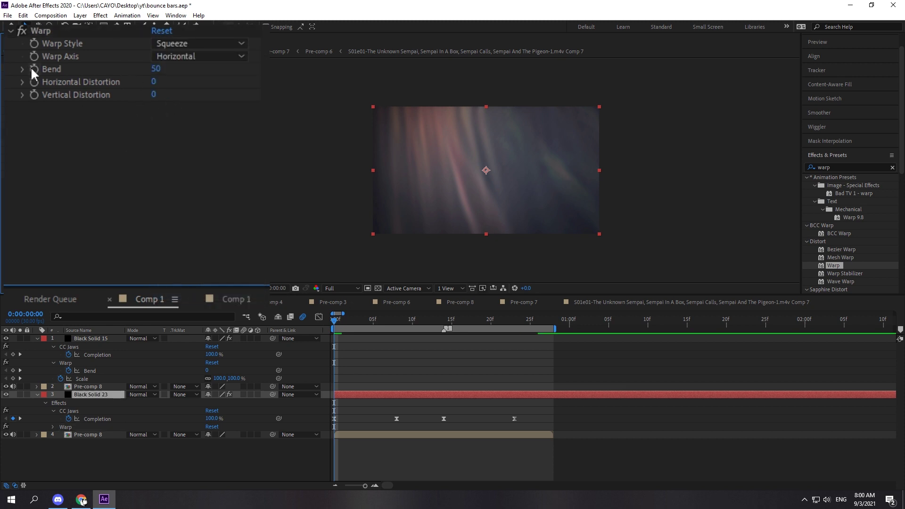
Show the Warp Bend property and keyframe Bend at 0 on frame 13.
key(u)
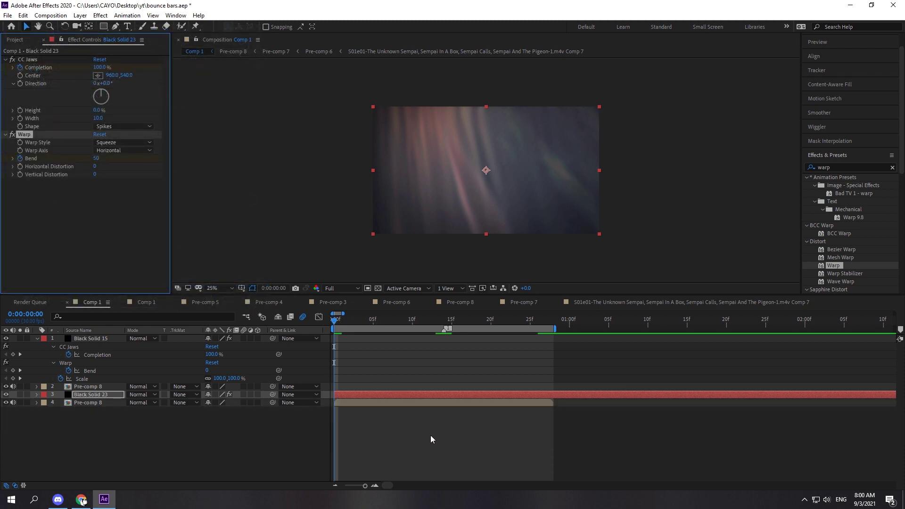
key(u)
drag(334, 427, 443, 426)
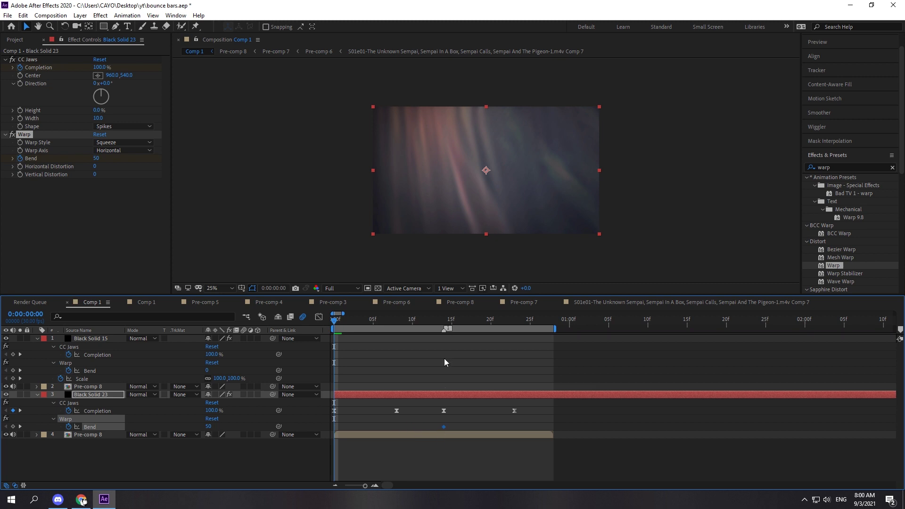
click(445, 325)
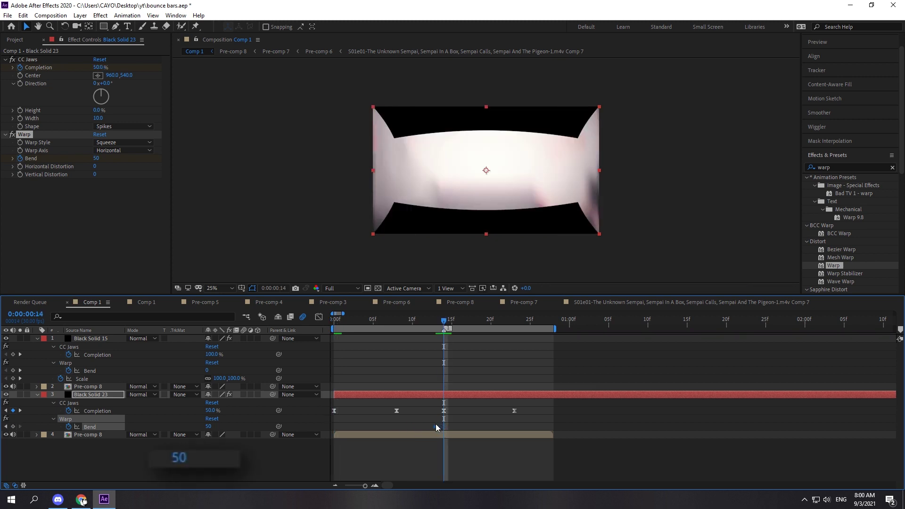
click(437, 400)
click(436, 322)
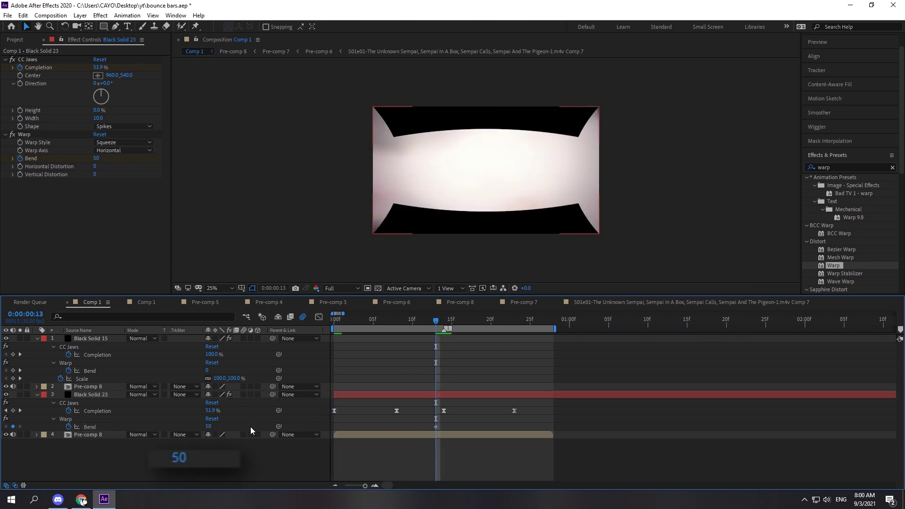
click(208, 426)
text(0)
key(Return)
Keyframe Bend at 30 on frame 15 and -55 on frame 18.
drag(436, 324, 451, 324)
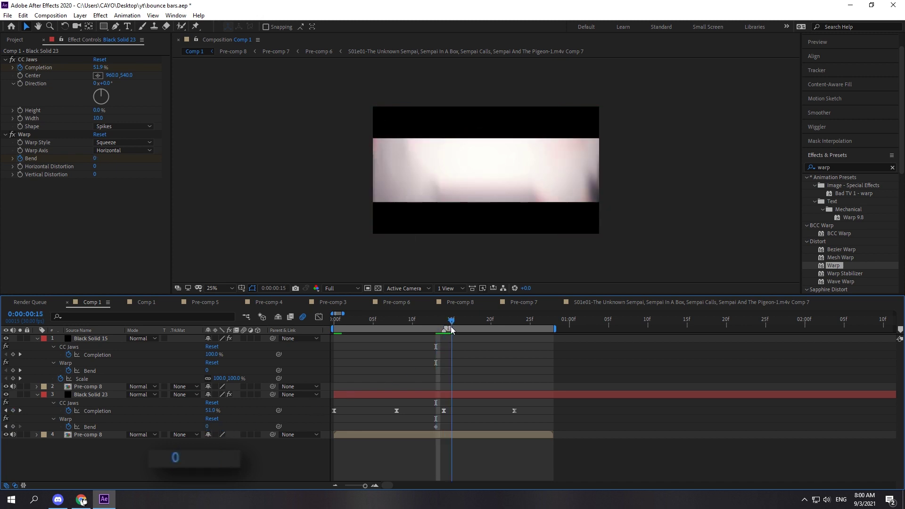
click(208, 426)
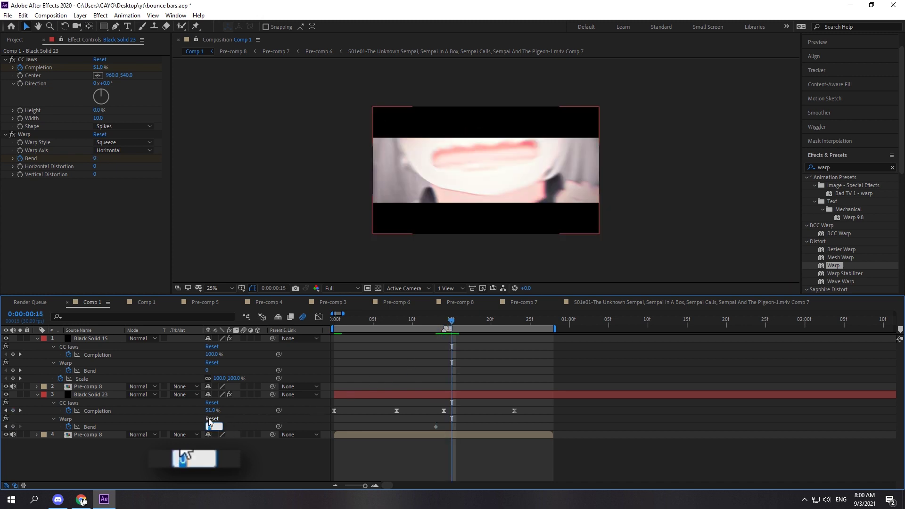
text(30)
key(Return)
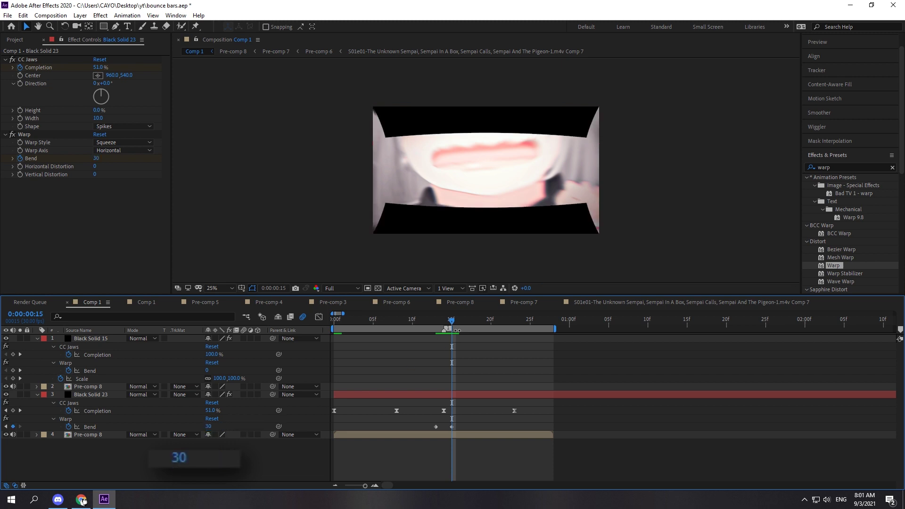
drag(453, 324, 473, 330)
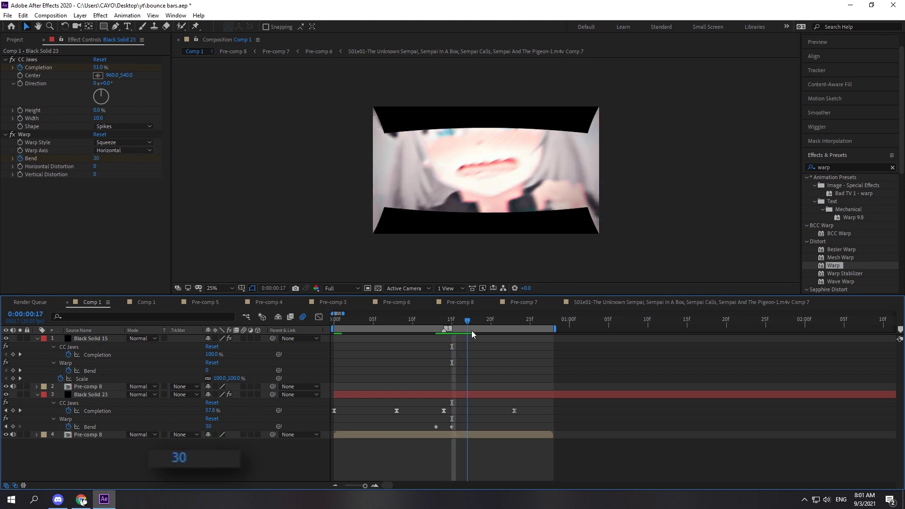
click(211, 427)
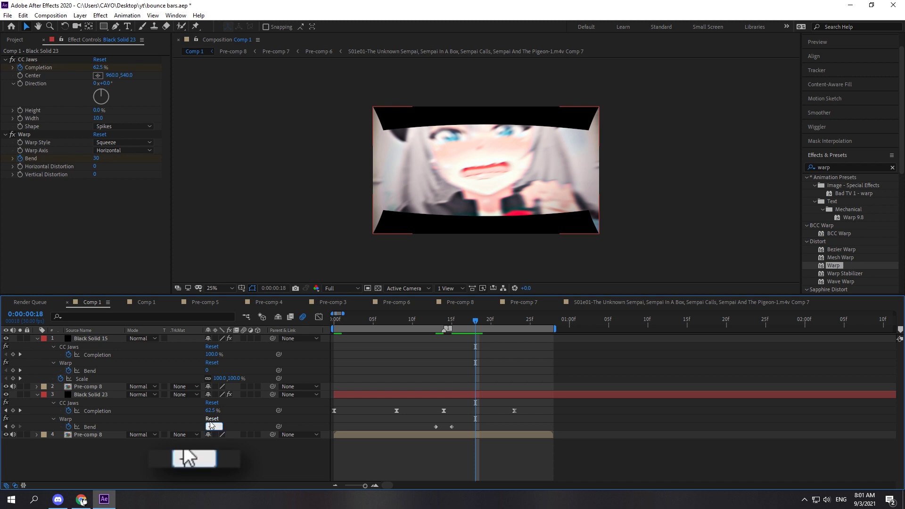
text(-55)
key(Return)
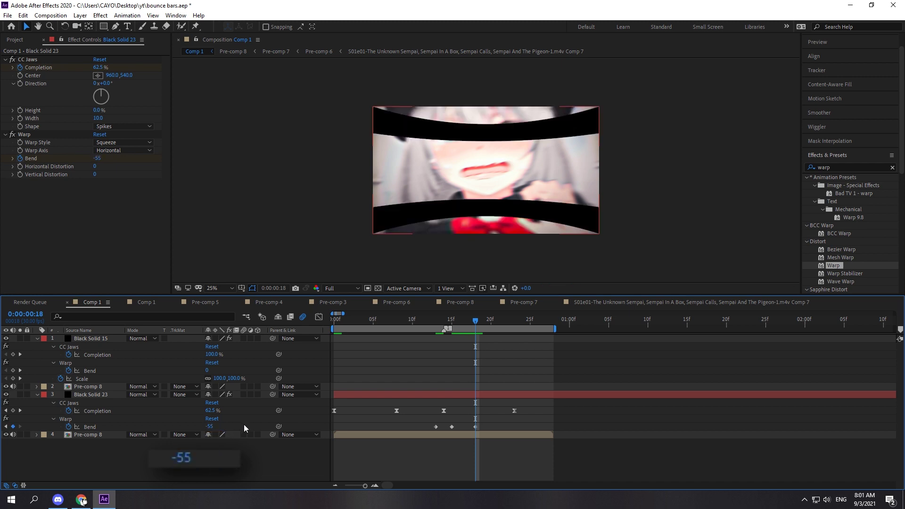
Add Bend keyframes of 30 at frame 26 and 0 at 1:02, then select all Bend keyframes.
drag(428, 319, 539, 386)
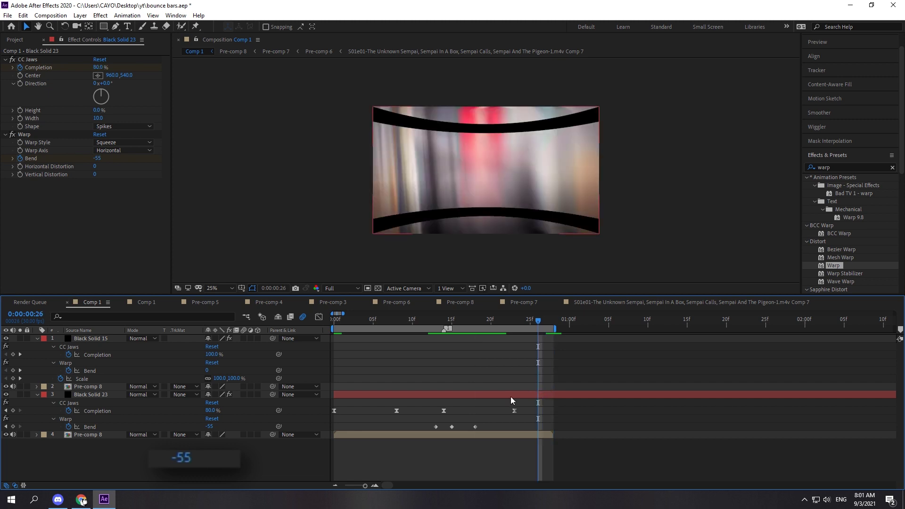
click(211, 427)
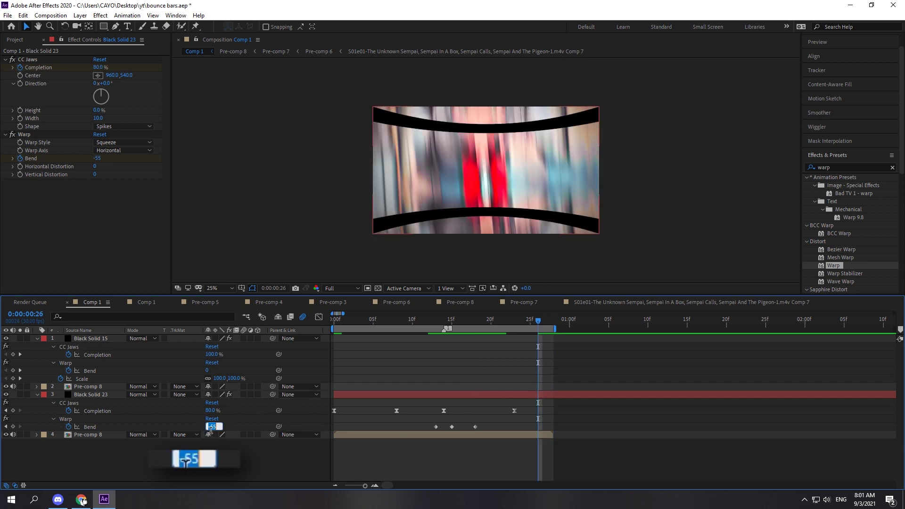
text(30)
key(Return)
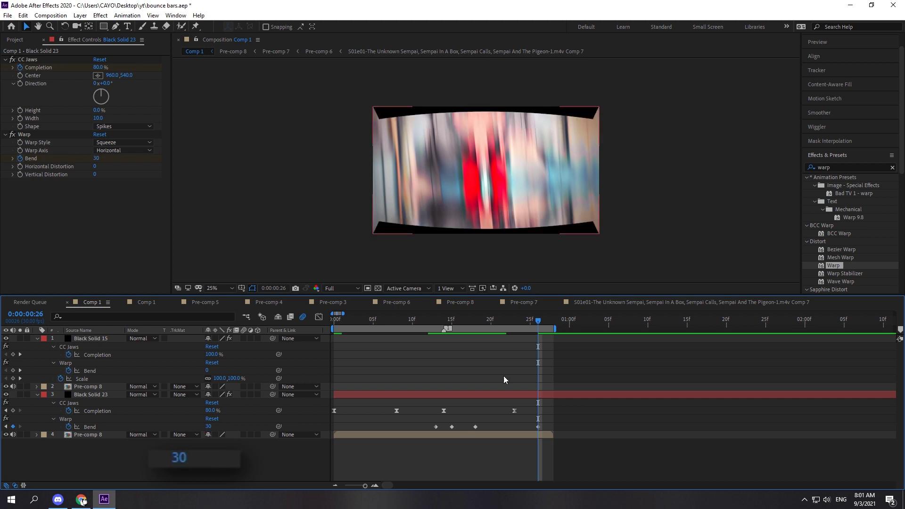
drag(551, 323, 585, 323)
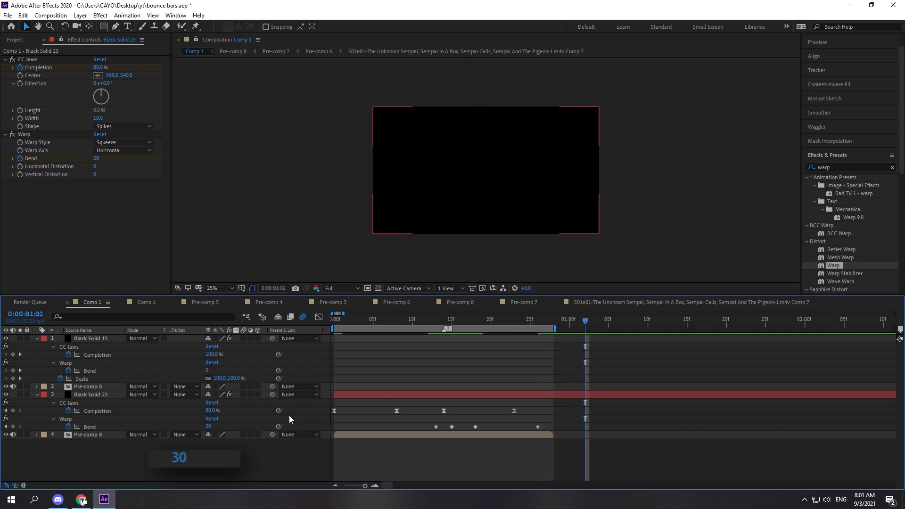
click(213, 427)
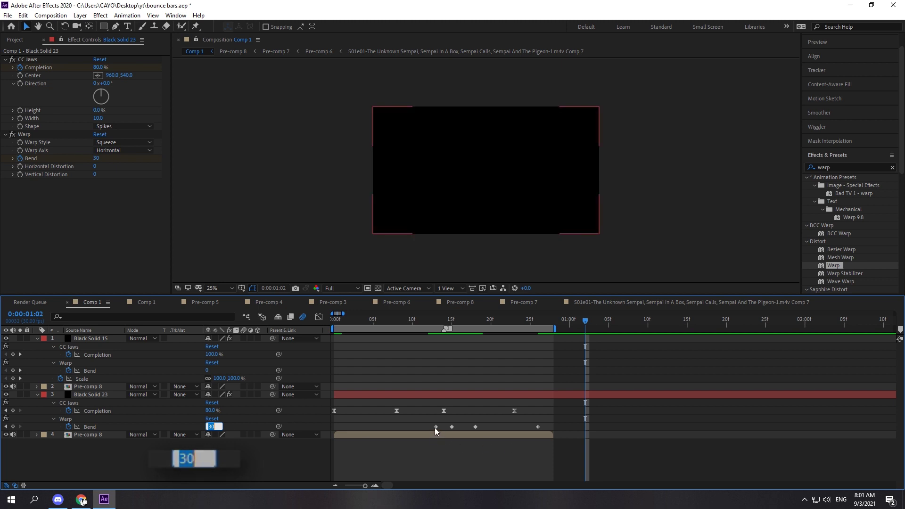
text(0)
click(335, 424)
drag(587, 427, 414, 431)
key(F9)
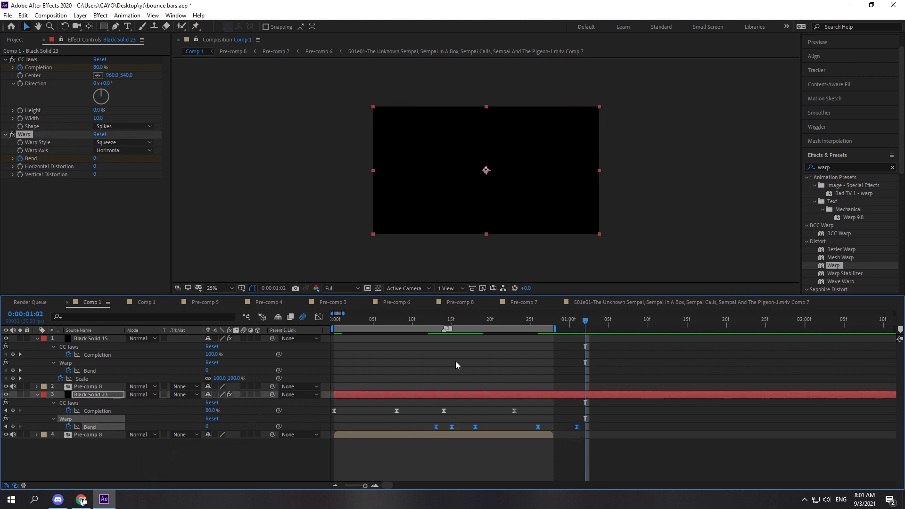
click(337, 323)
key(space)
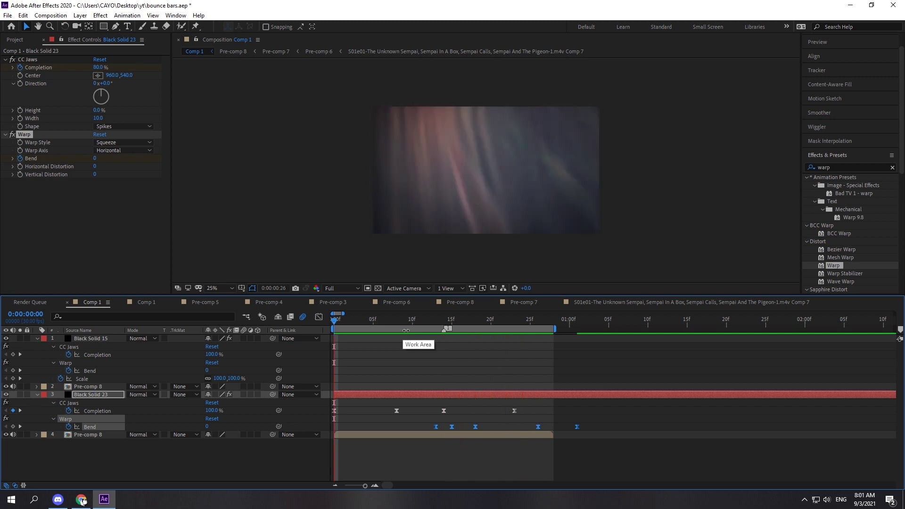
drag(425, 320, 436, 320)
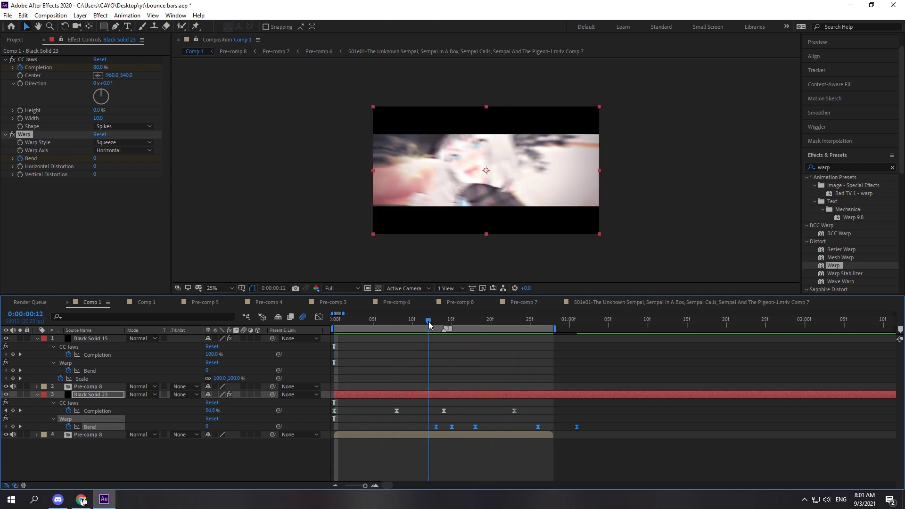
click(445, 446)
click(431, 394)
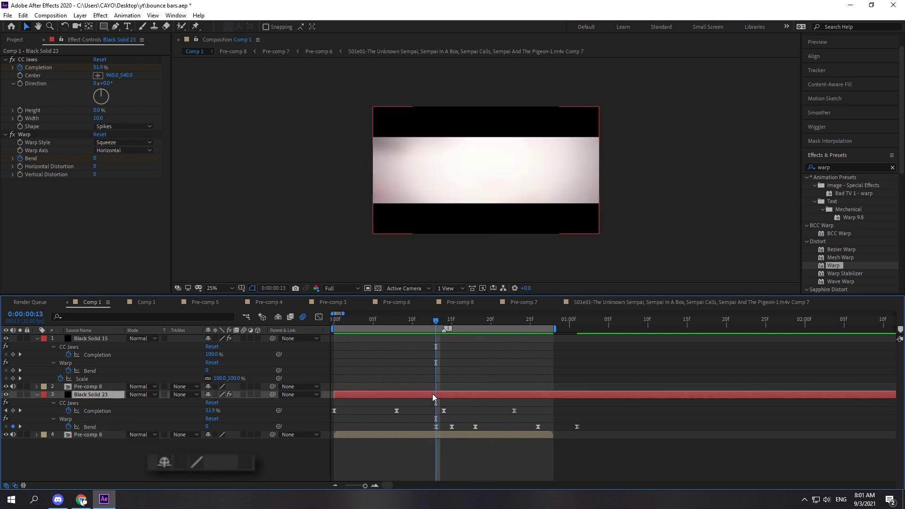
Start Scale keyframes at 100% on frame 13 and set Scale to 113% on frame 15.
key(s)
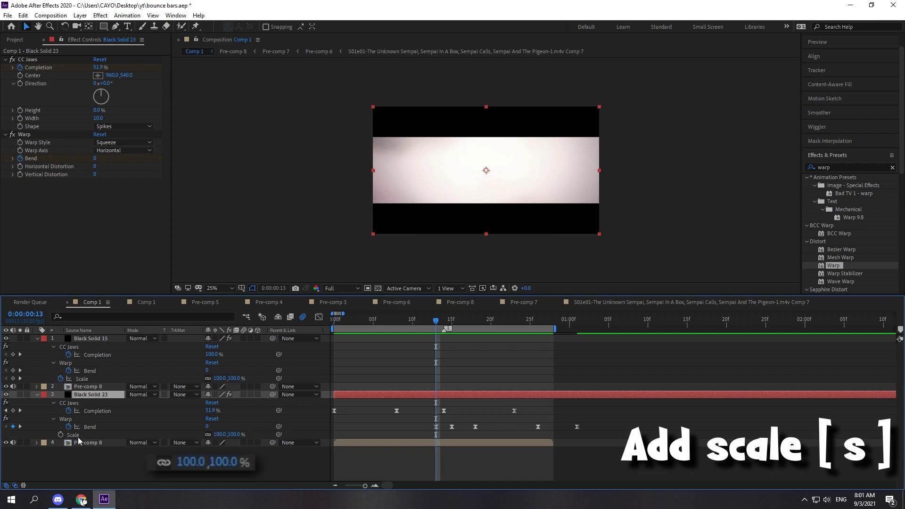
click(60, 434)
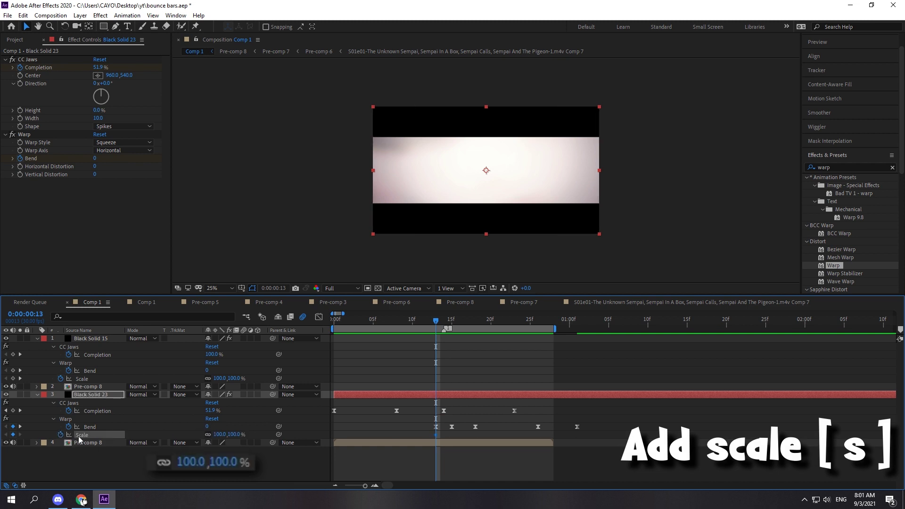
click(452, 353)
key(Page_Down)
key(Page_Down)
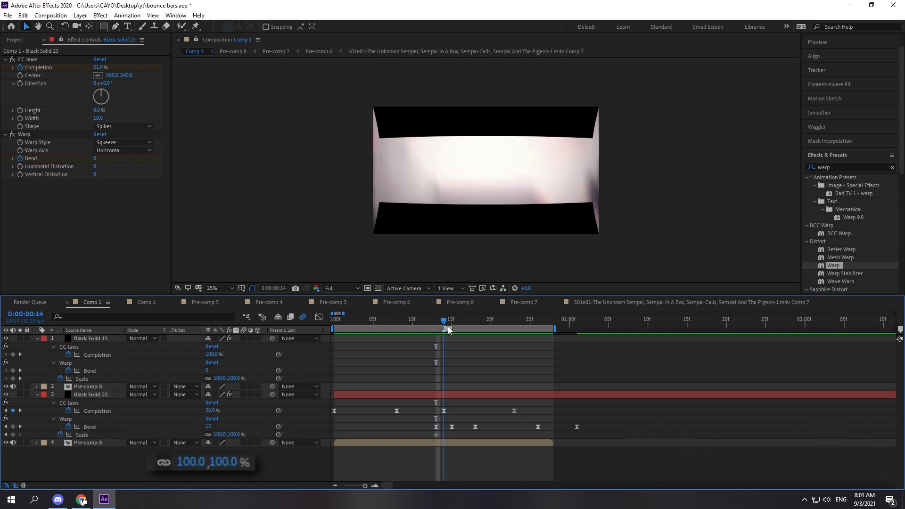
click(220, 434)
text(111)
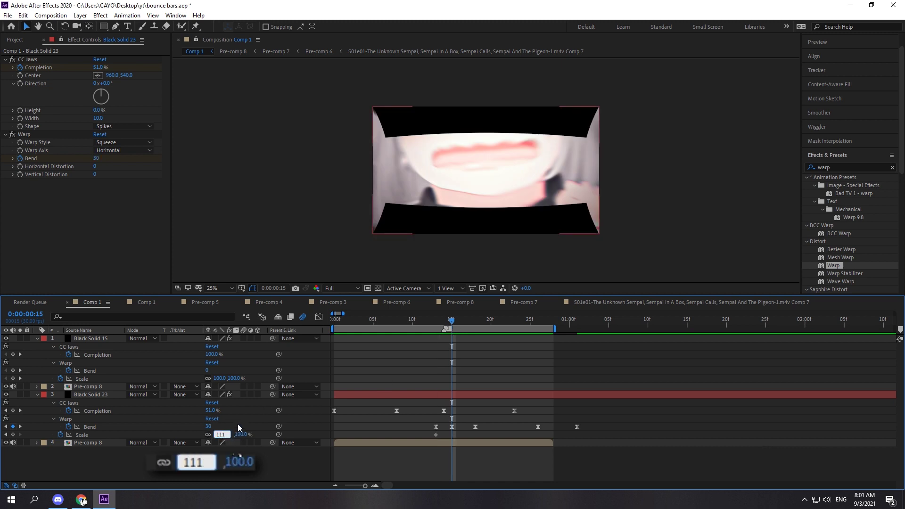
key(Return)
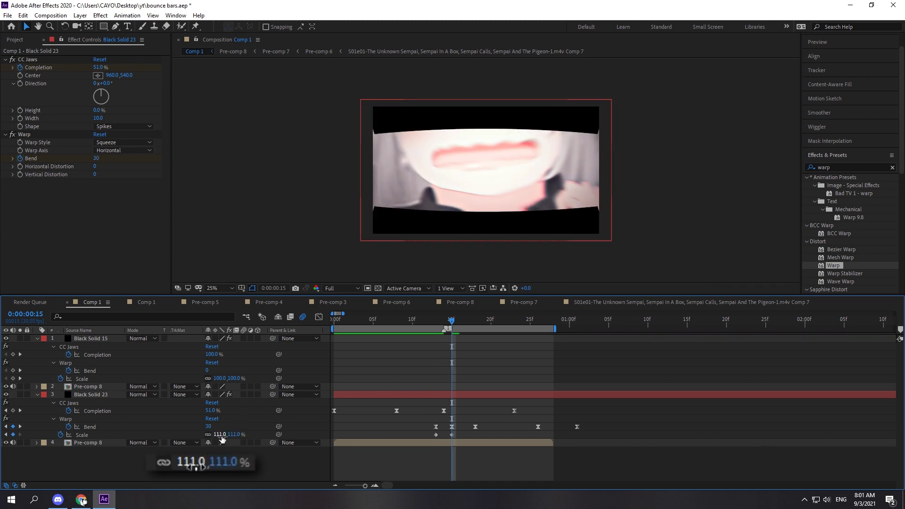
click(220, 434)
text(112)
key(Return)
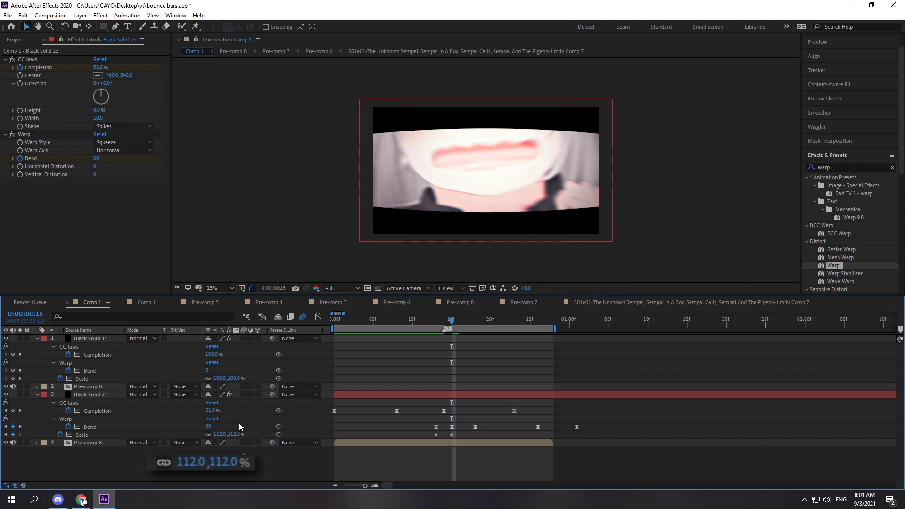
click(220, 434)
text(12)
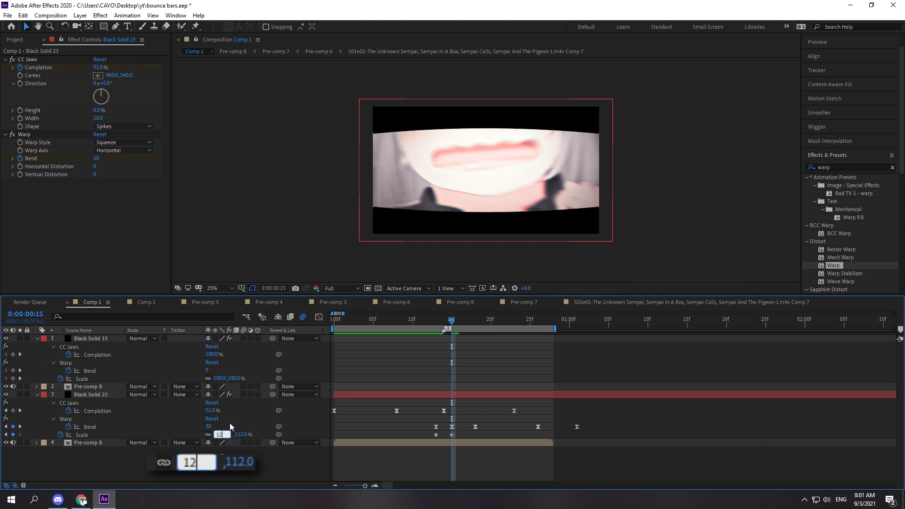
key(BackSpace)
text(13)
key(Return)
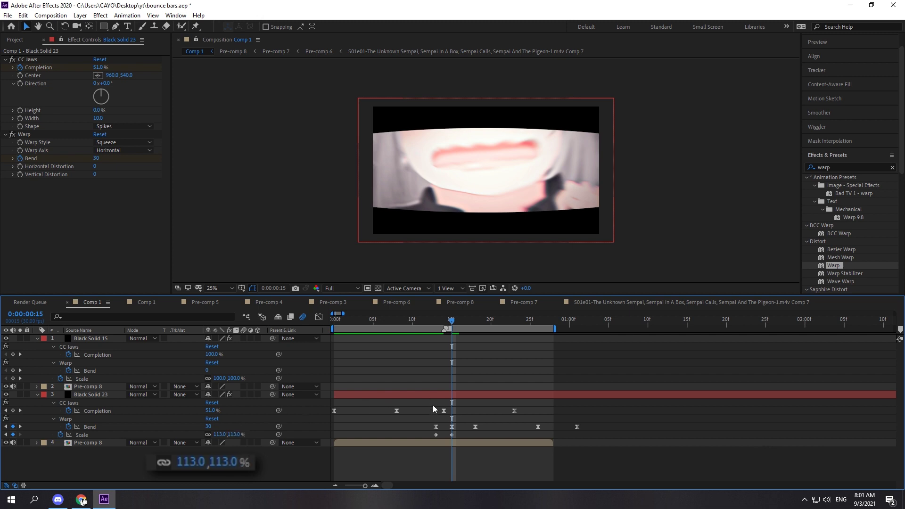
Keyframe the solid's Scale at 141% on frame 18.
drag(437, 323, 477, 355)
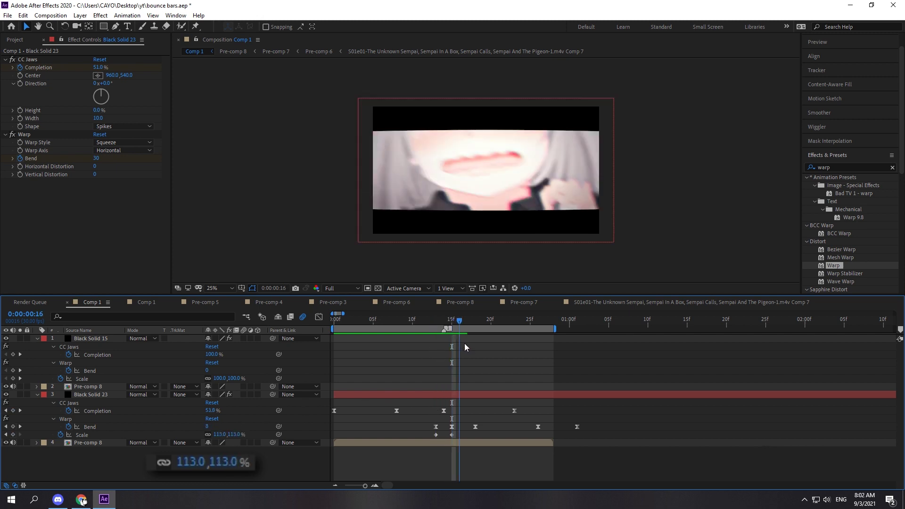
click(220, 434)
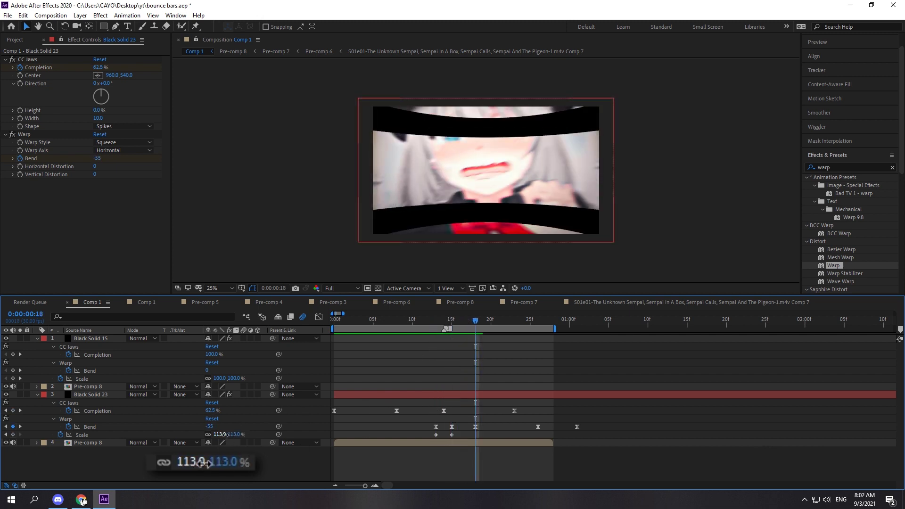
text(1)
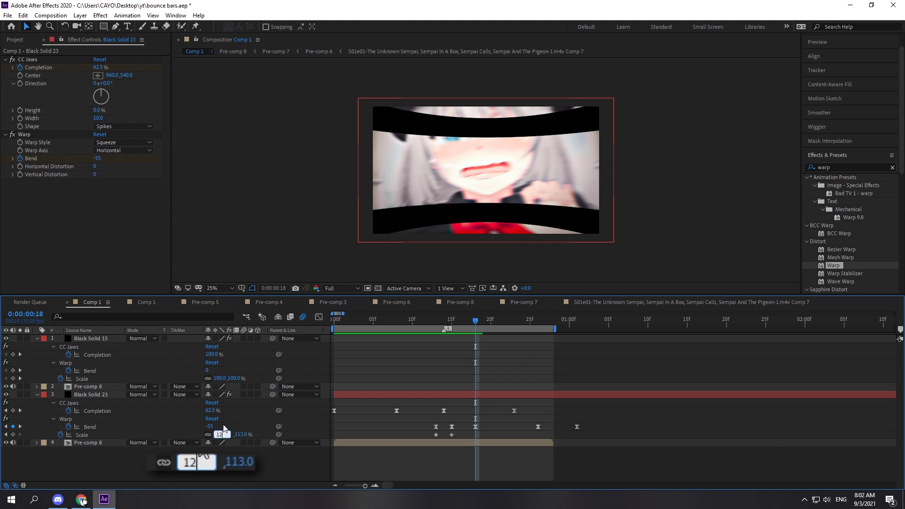
text(30)
key(Return)
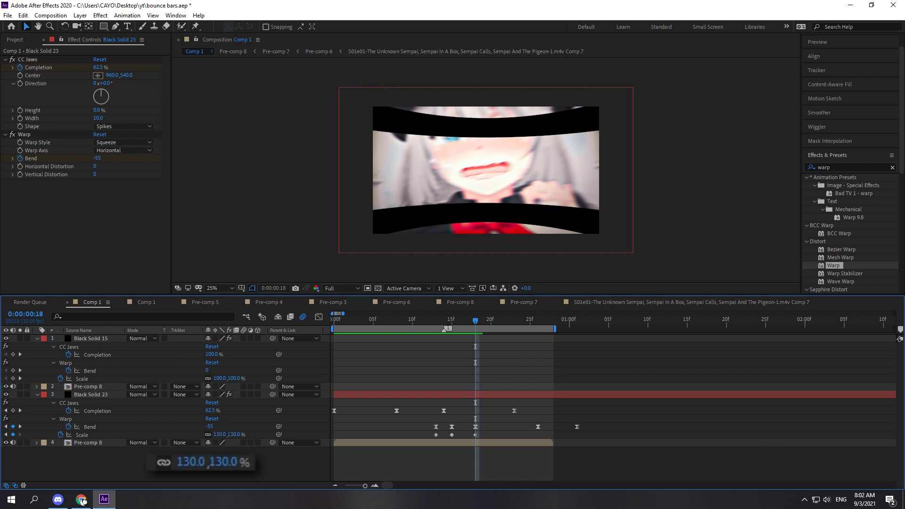
click(219, 434)
text(1)
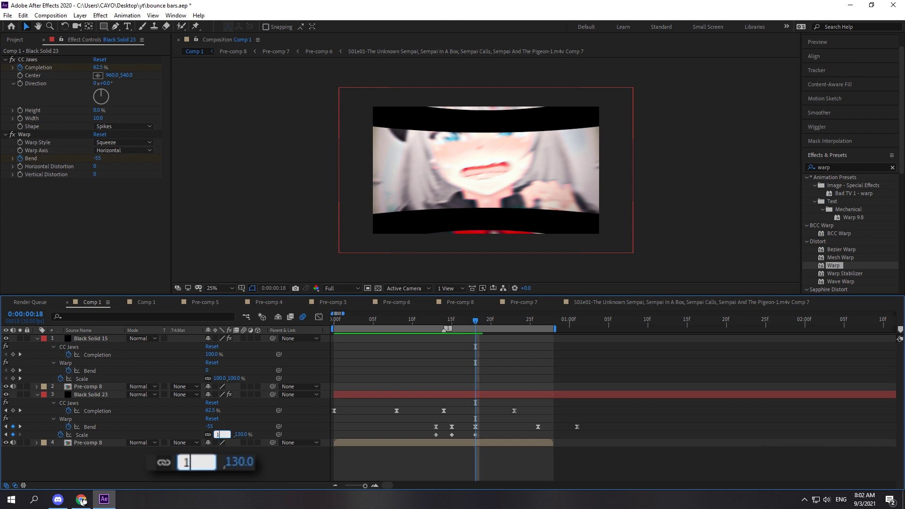
text(41)
key(Return)
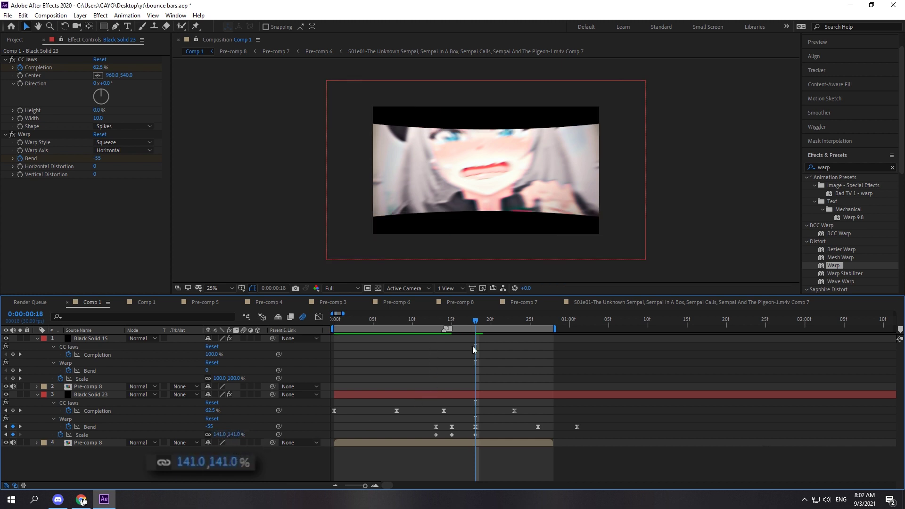
drag(482, 323, 534, 358)
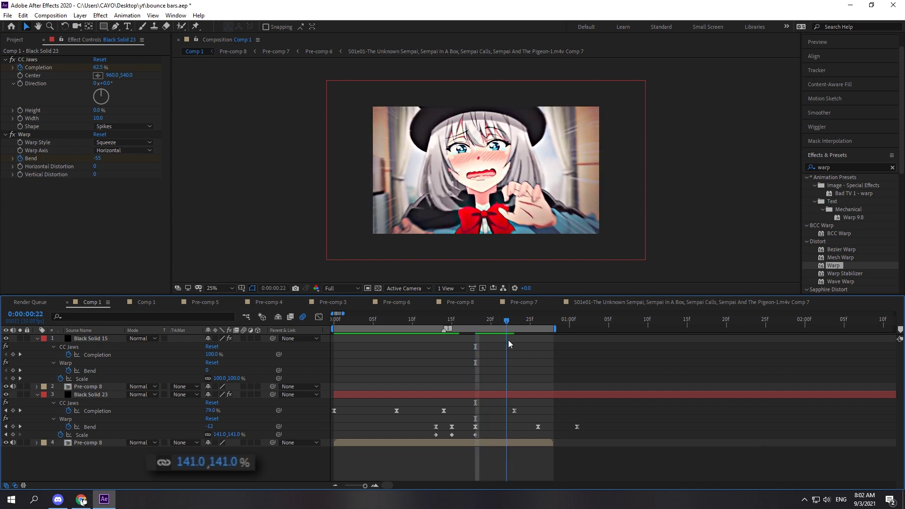
Keyframe the solid's Scale at 105% on frame 26.
click(220, 434)
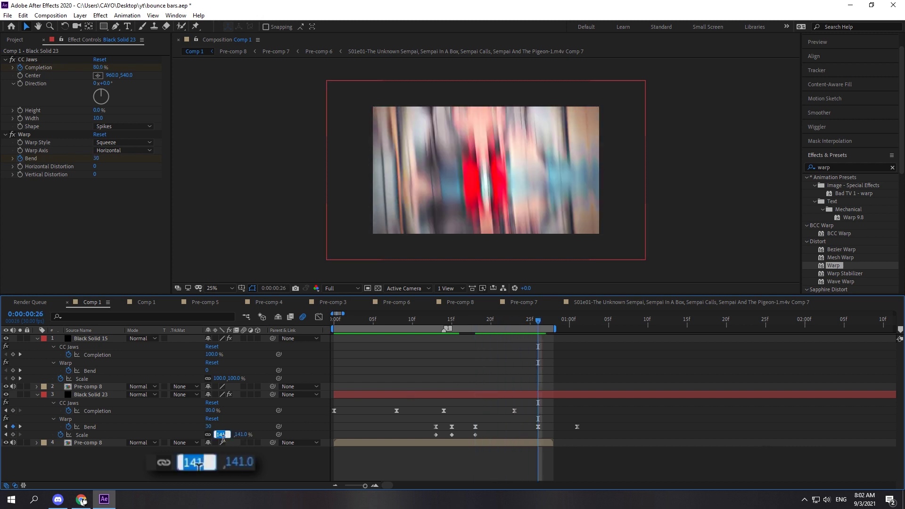
text(11)
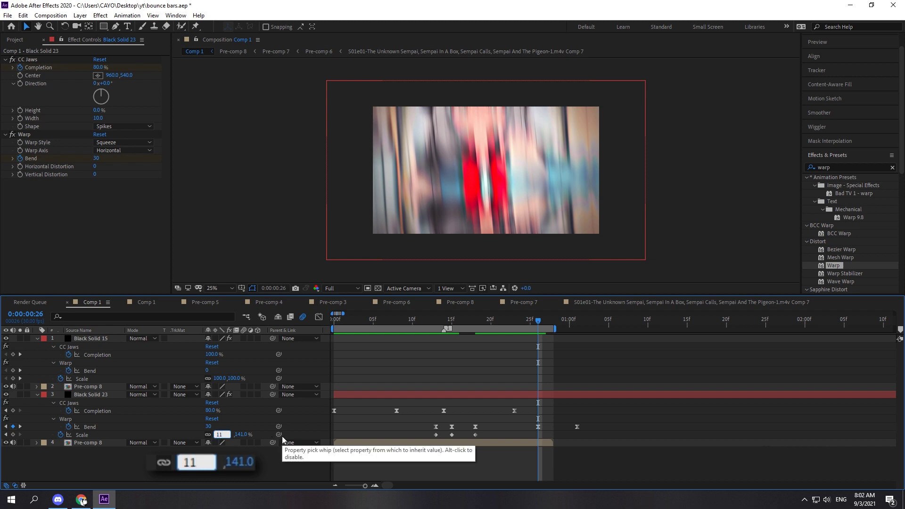
text(1)
key(Return)
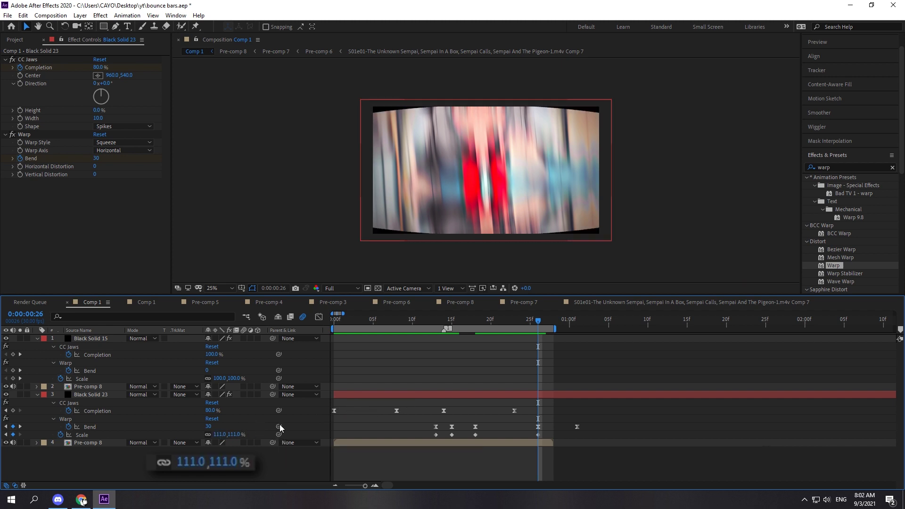
click(220, 433)
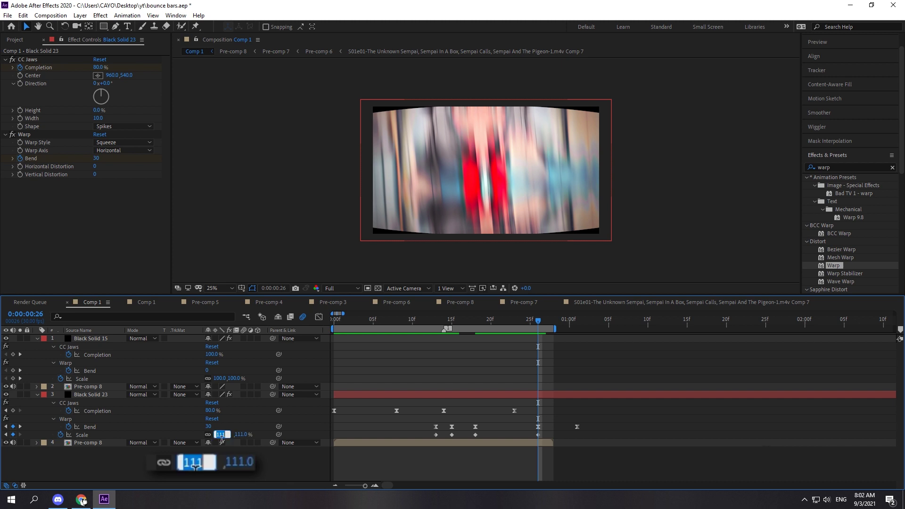
text(105)
key(Return)
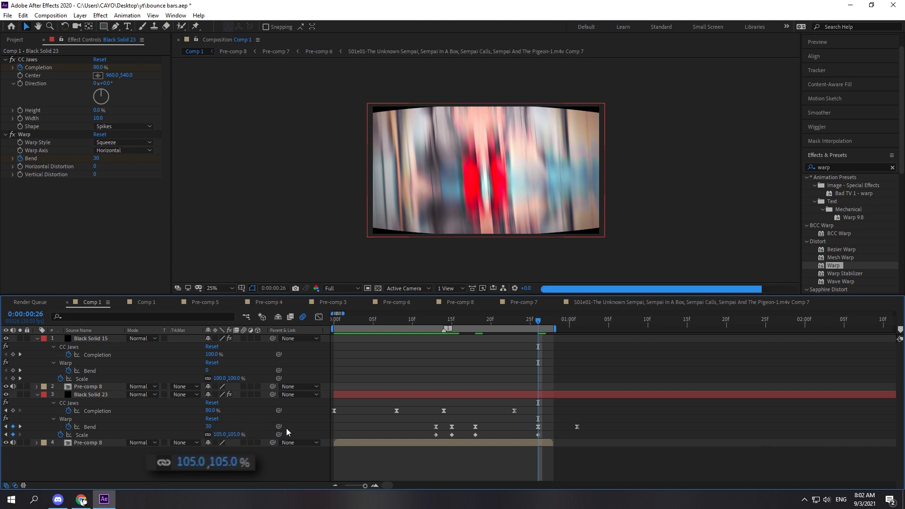
drag(549, 435, 416, 439)
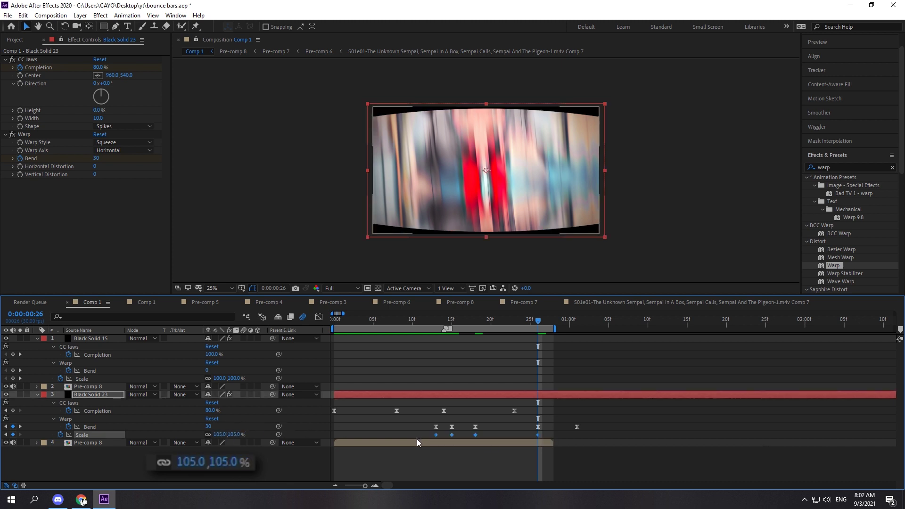
click(532, 454)
Keyframe Scale at 100% at 1:01 and select all Scale keyframes.
drag(541, 320, 576, 344)
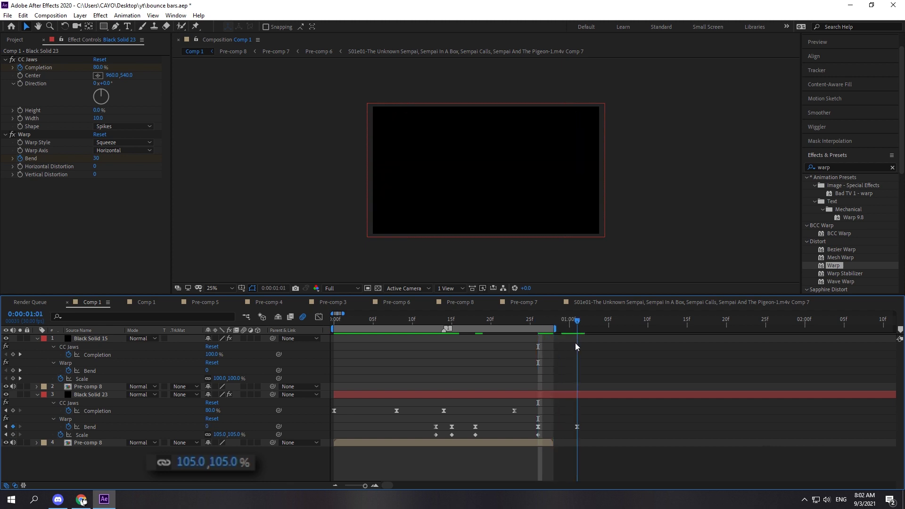
click(234, 434)
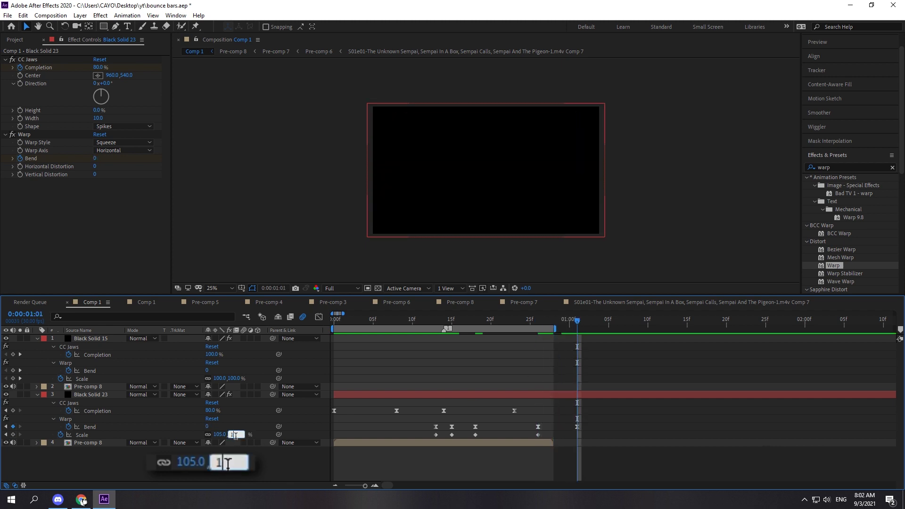
text(100)
key(Return)
drag(596, 432, 403, 435)
Easy-ease the selected Scale keyframes and preview the animation from the first frame.
key(F9)
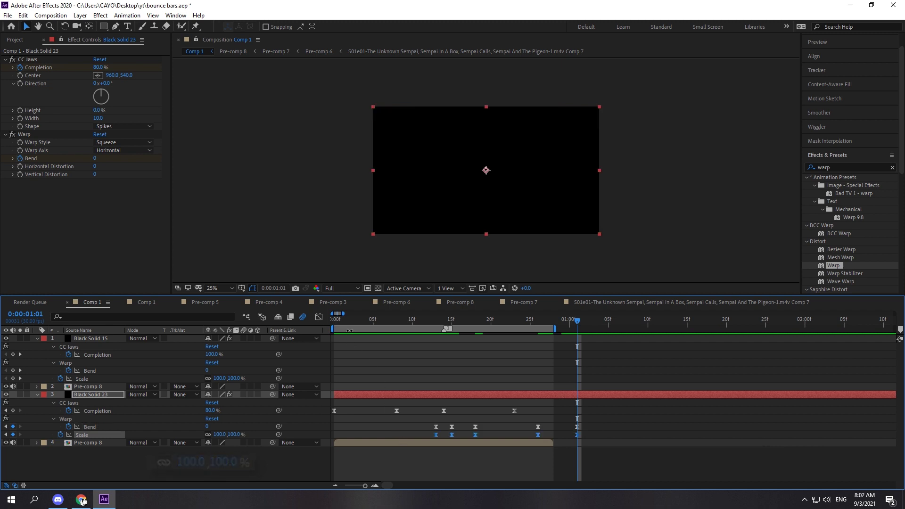
click(335, 320)
key(space)
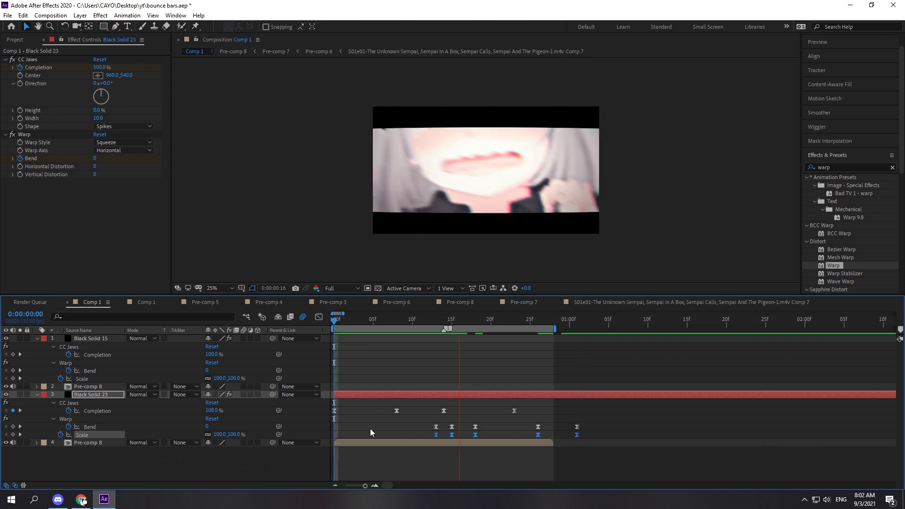